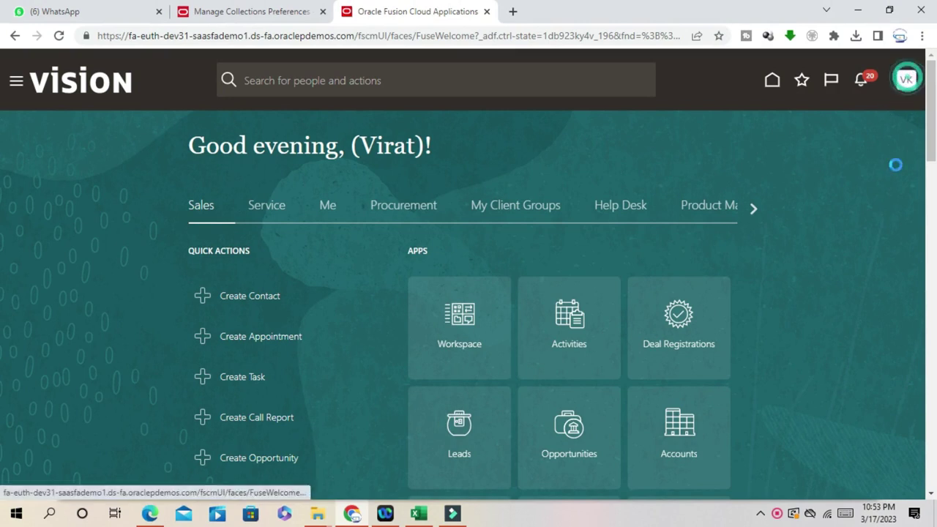
Step: From the user menu, open Setup and Maintenance on Financials and select the Collections functional area
click(905, 80)
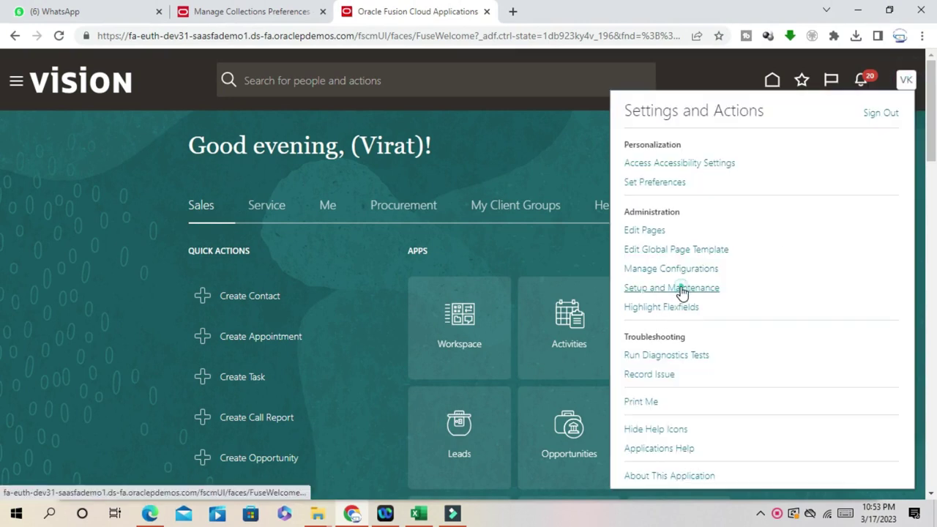
click(679, 288)
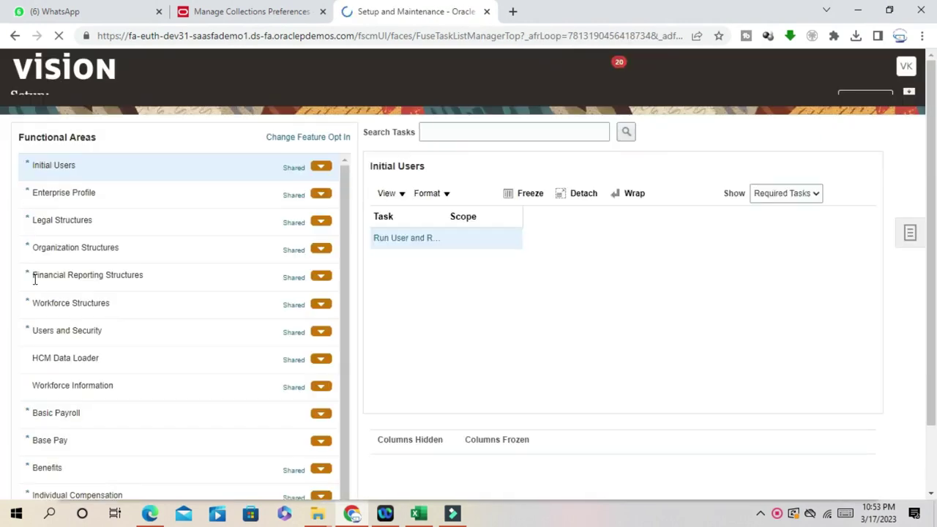
click(235, 100)
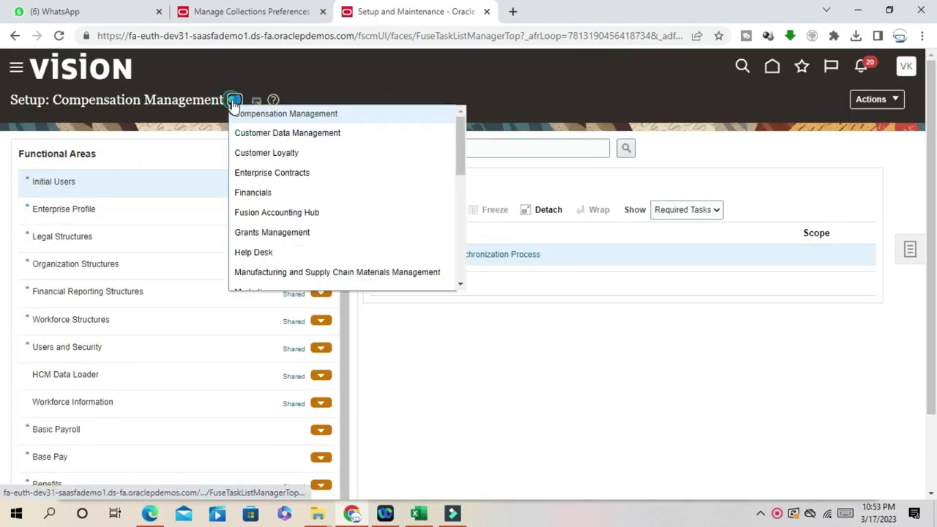
click(256, 191)
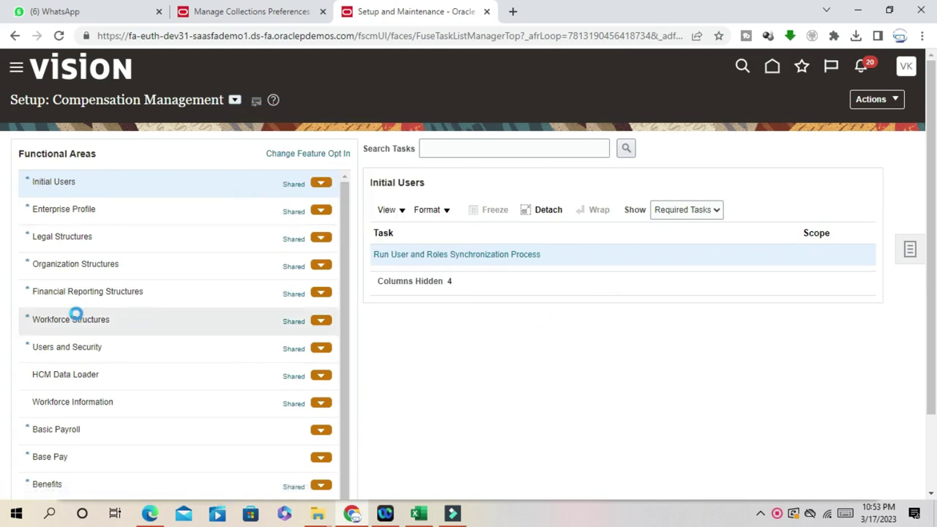
scroll(146, 359, down, 10)
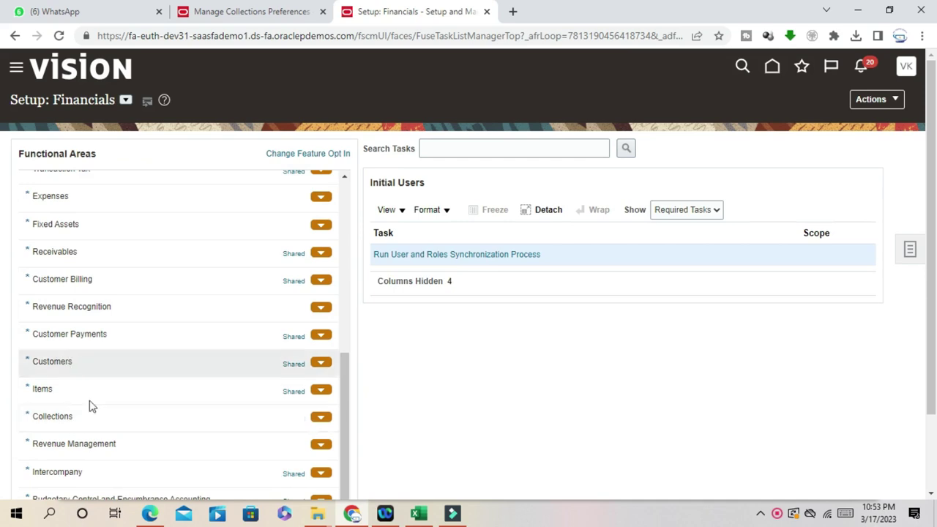
click(105, 418)
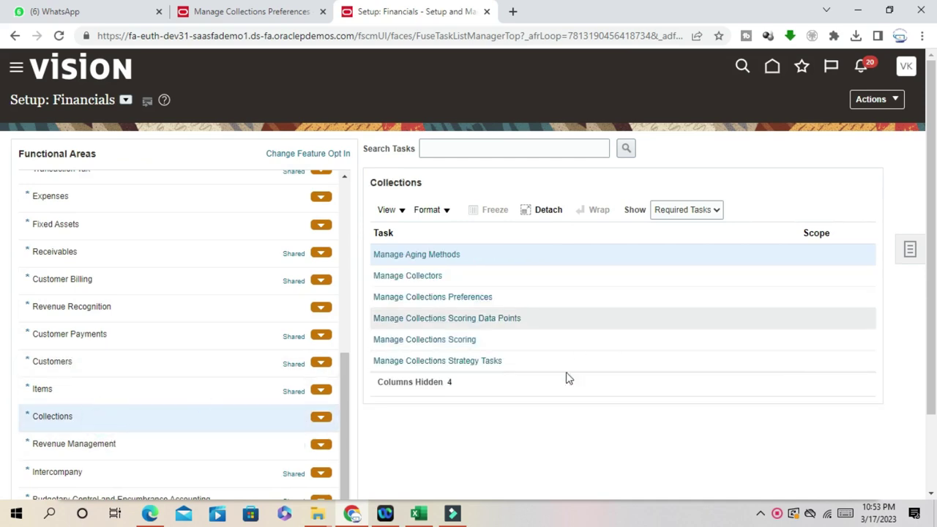
click(460, 148)
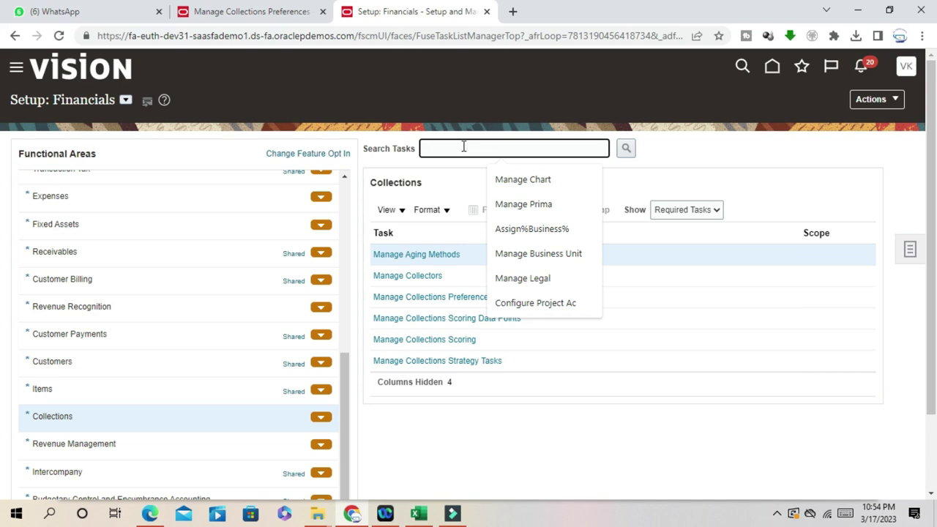
Step: Search tasks for 'Manage%Bu%con%' and open Manage Dunning Configurations from the results
click(463, 147)
text(Manag)
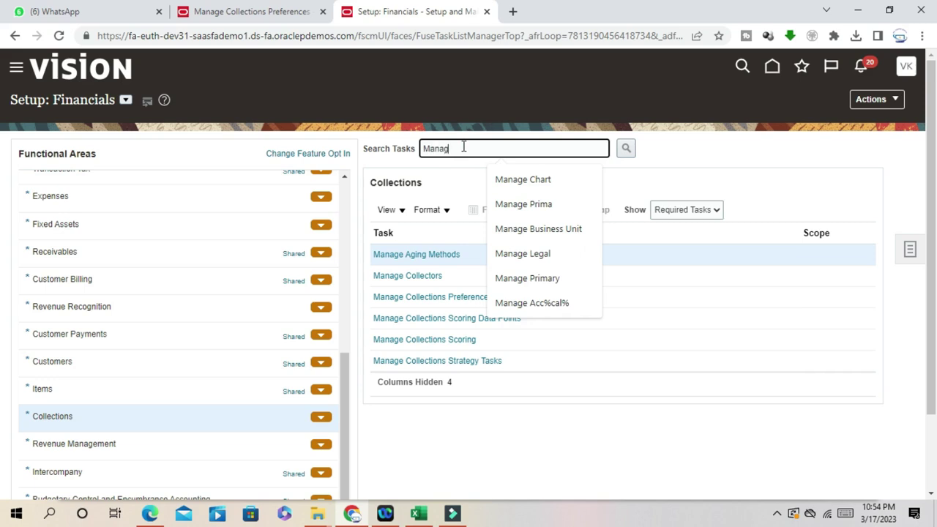
text(e%Bu)
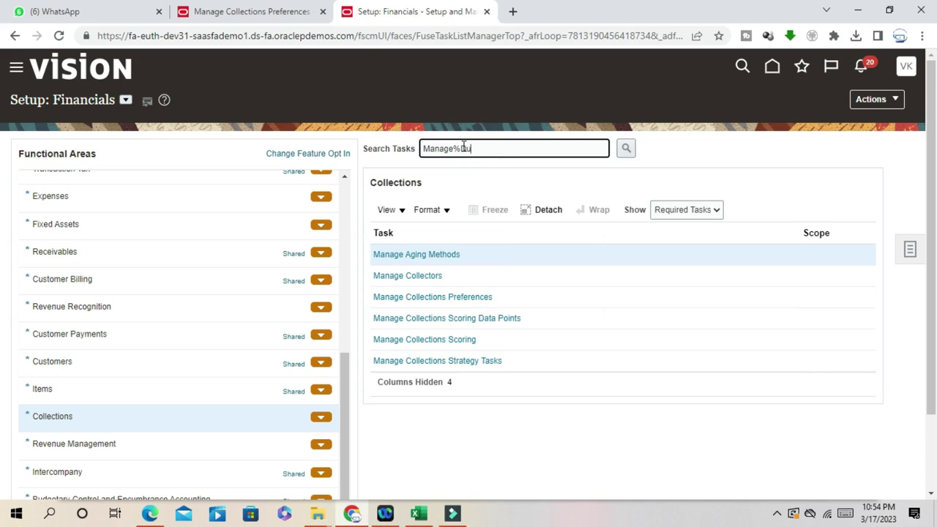
text(%con%)
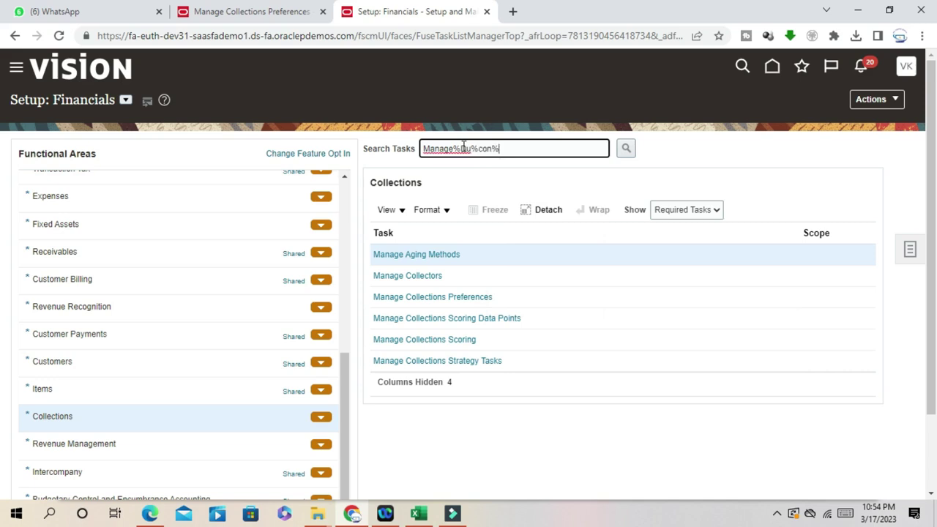
click(628, 150)
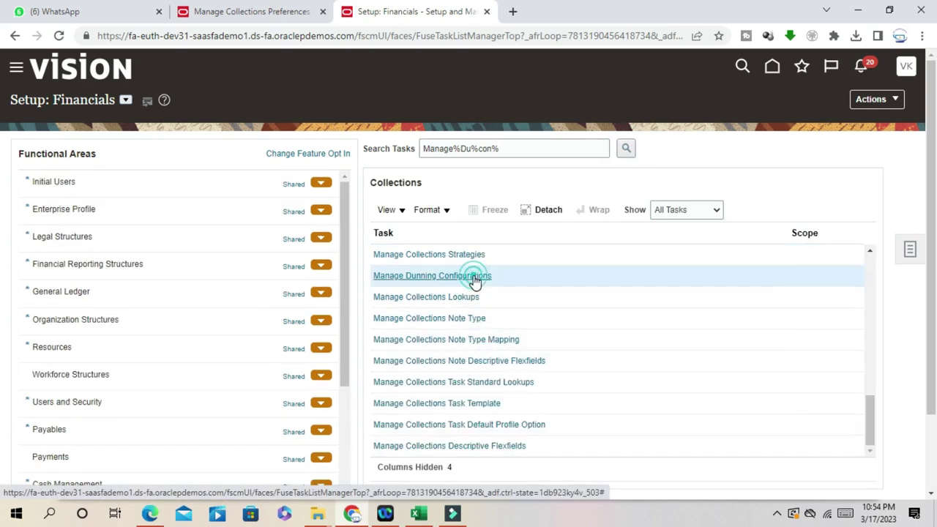
click(476, 276)
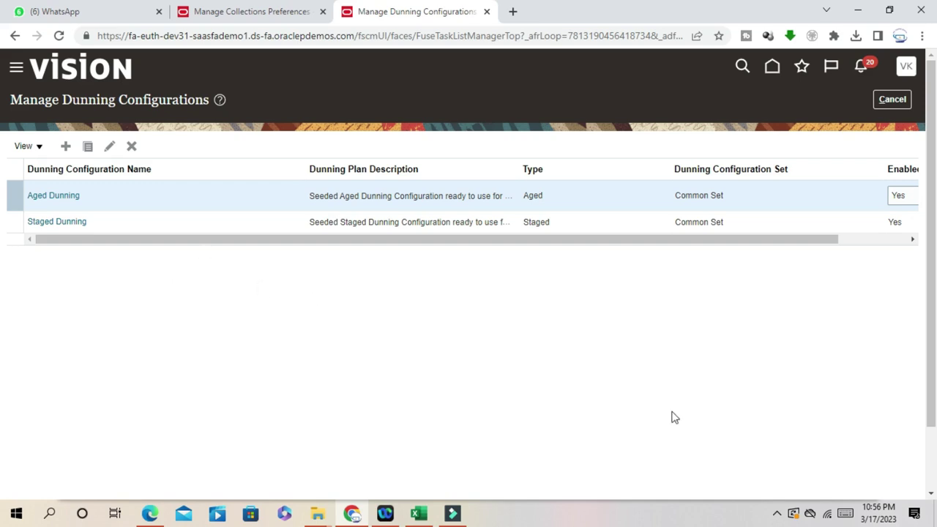
Step: Edit the Aged Dunning configuration, keeping Delinquency Bucket5 as the aging method, and review its bucket-to-letter rows
click(57, 195)
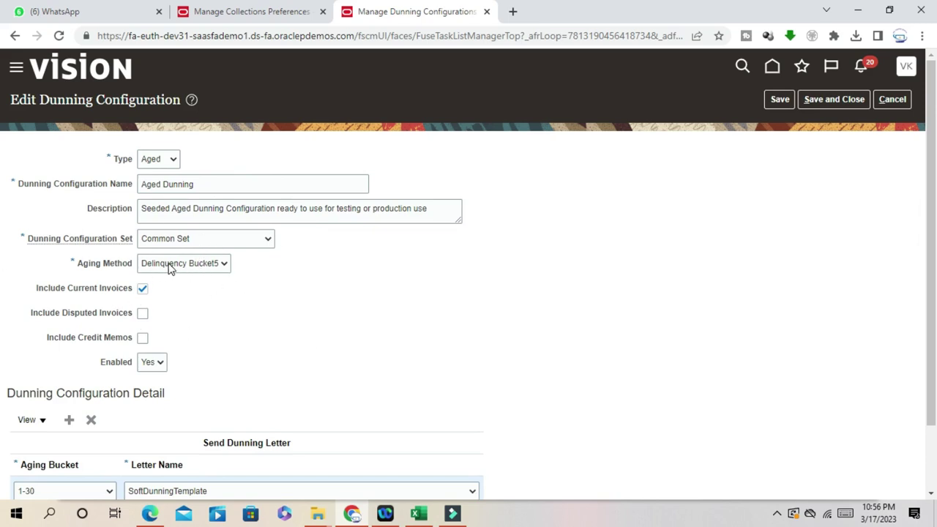
click(186, 268)
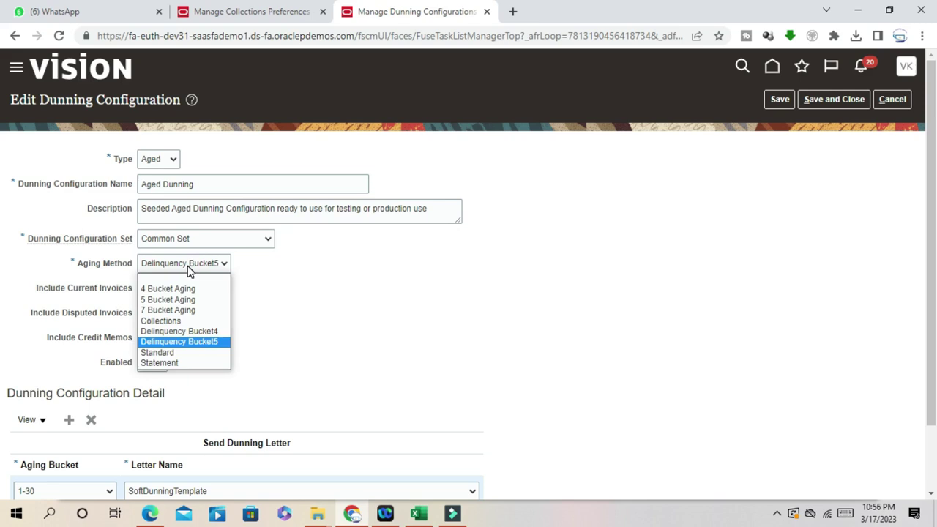
click(401, 315)
scroll(401, 314, down, 1)
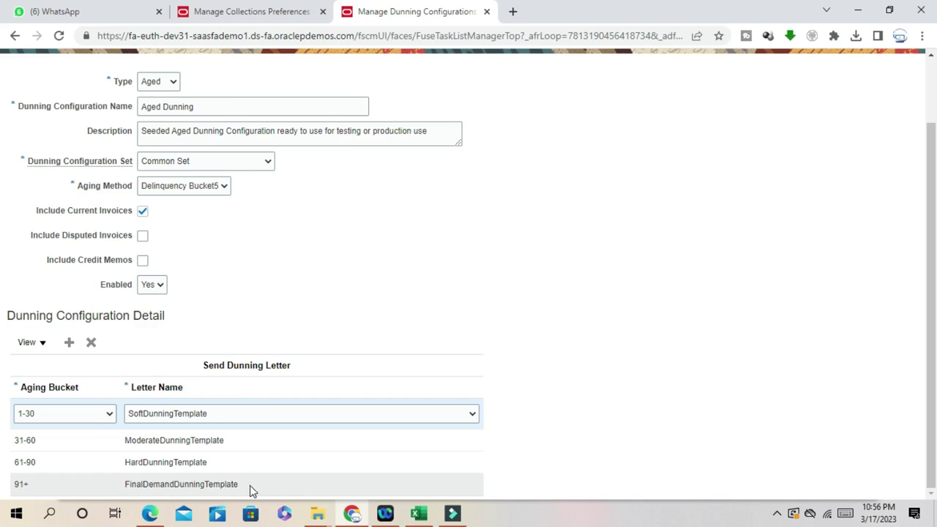
scroll(426, 314, up, 2)
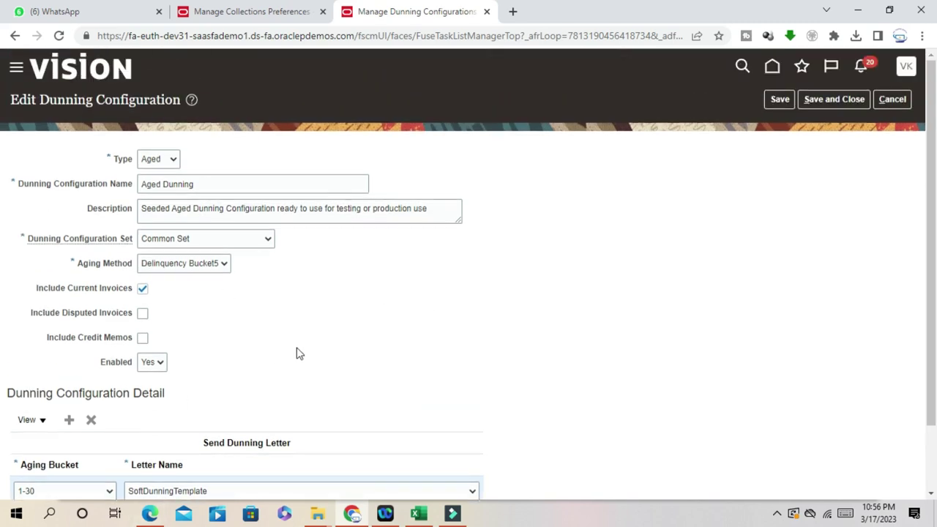
scroll(300, 352, down, 2)
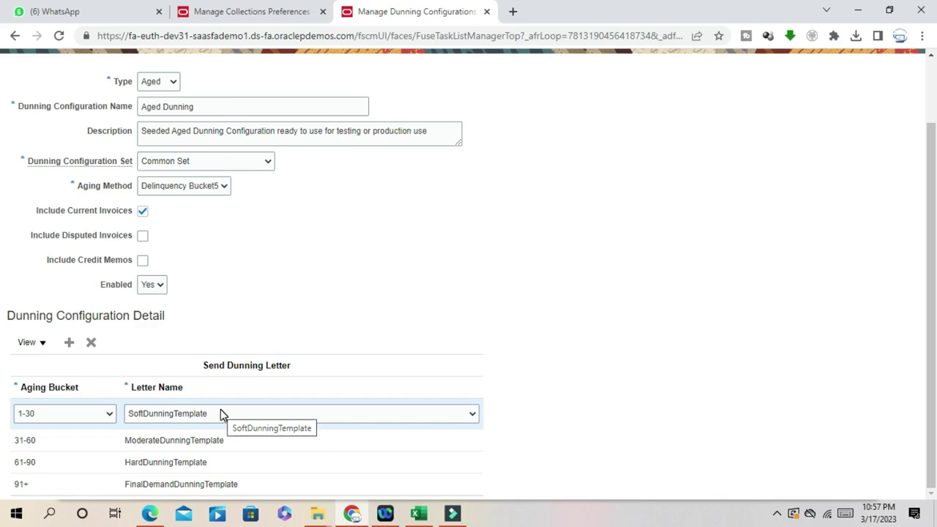
right_click(621, 200)
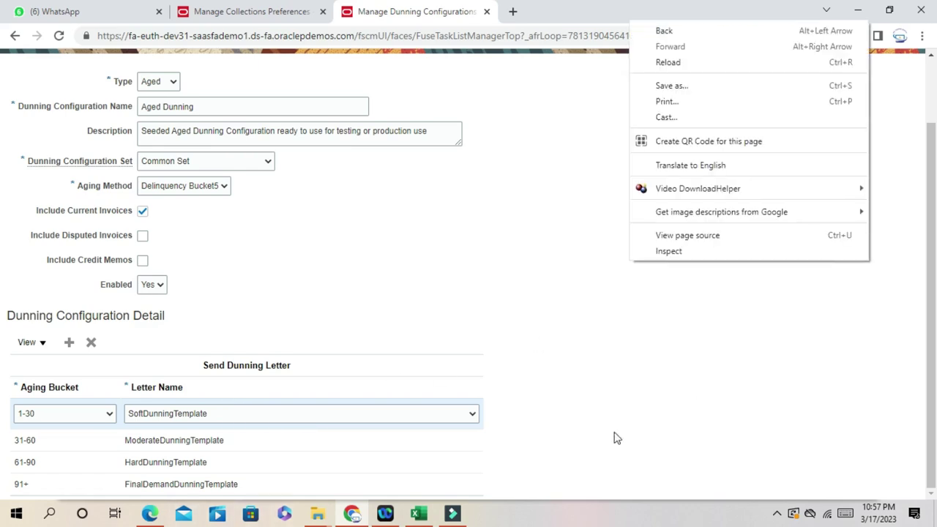
click(628, 371)
scroll(678, 391, up, 1)
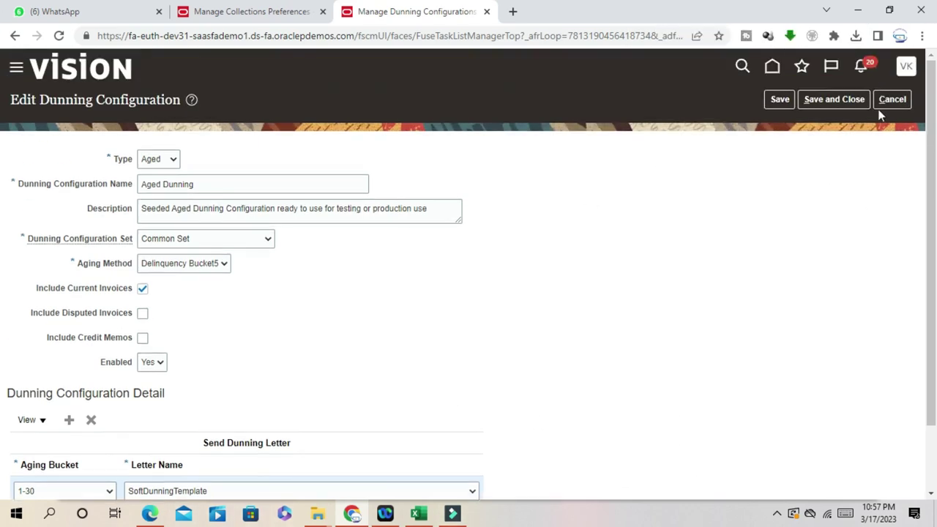
Step: Discard the Aged Dunning edits and open the Staged Dunning configuration for editing
click(895, 102)
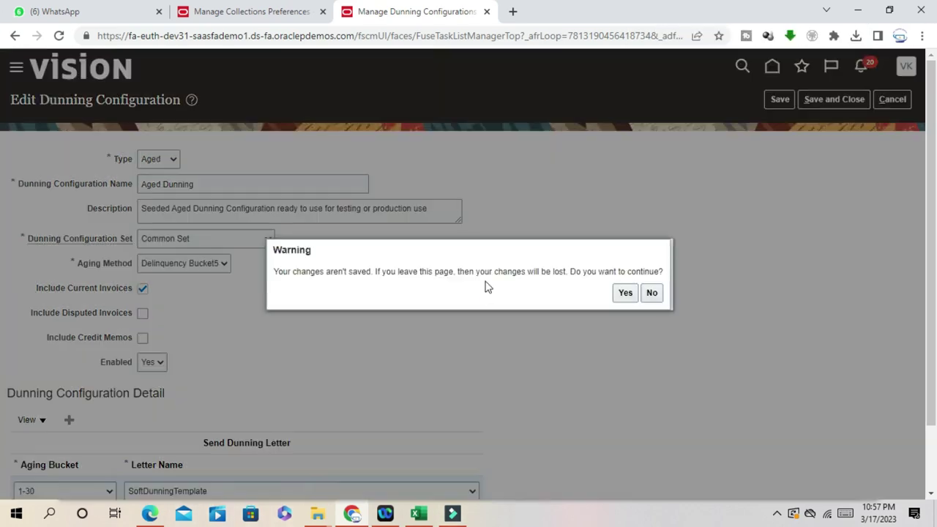
click(624, 292)
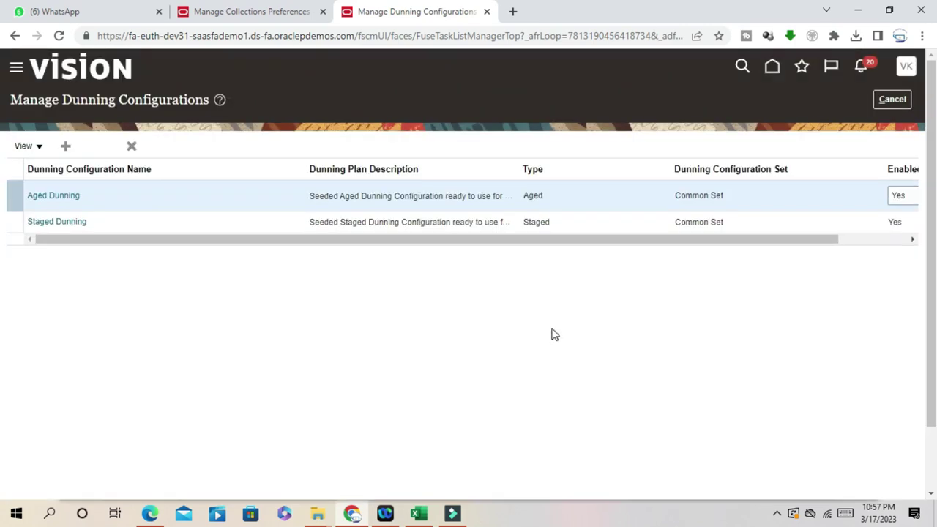
click(58, 221)
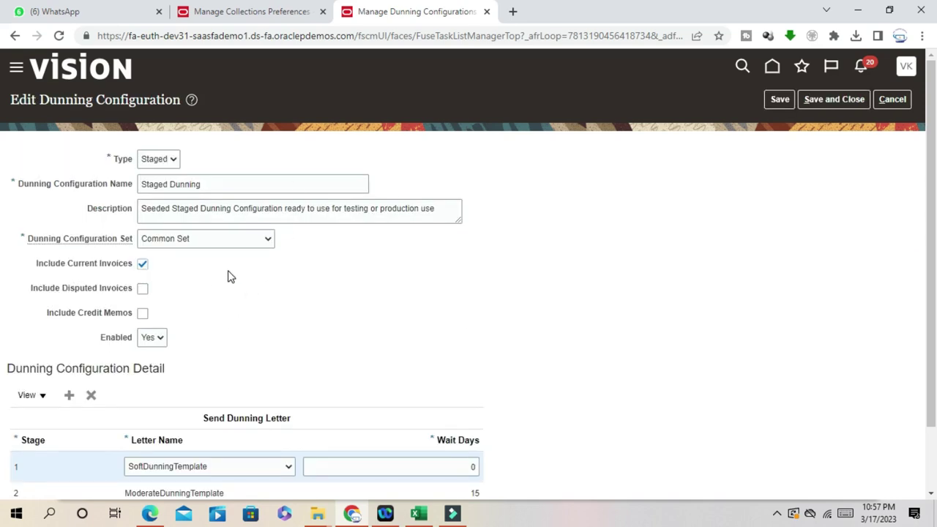
Step: Review the Staged Dunning settings, then cancel and discard the changes
scroll(227, 273, down, 1)
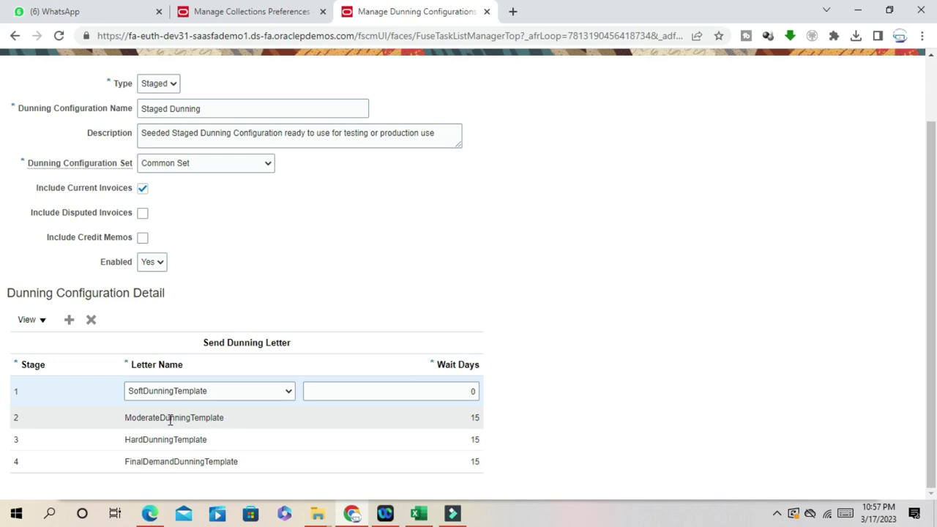
scroll(445, 294, up, 2)
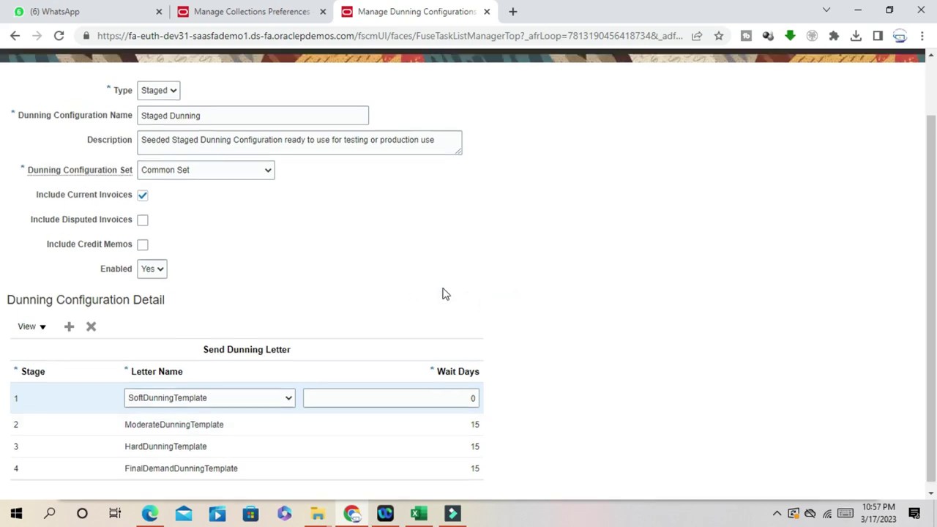
click(904, 103)
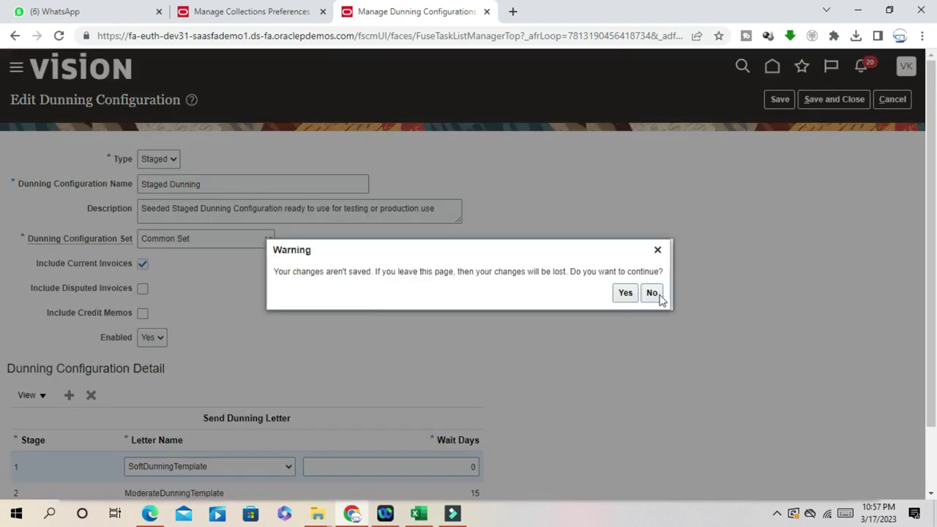
click(624, 292)
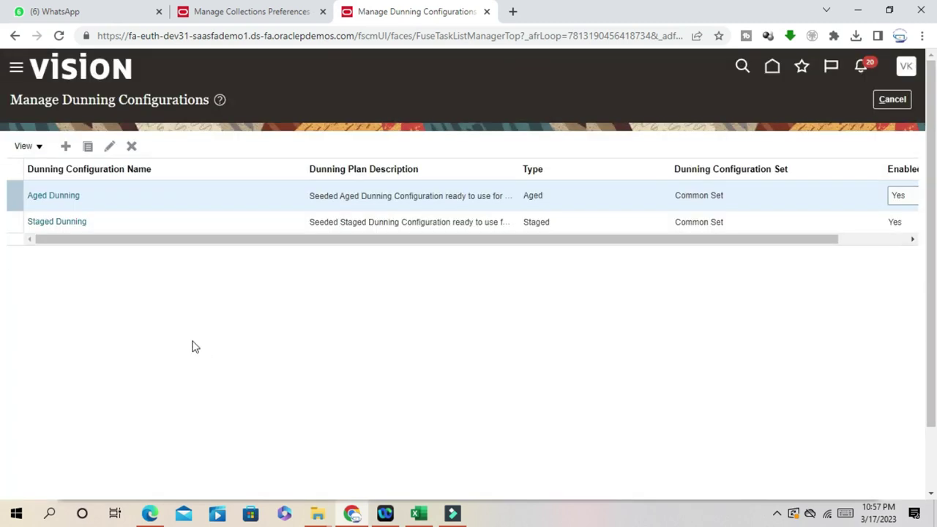
Step: Create a new Aged dunning configuration named Test-Customer-Dunning
click(65, 146)
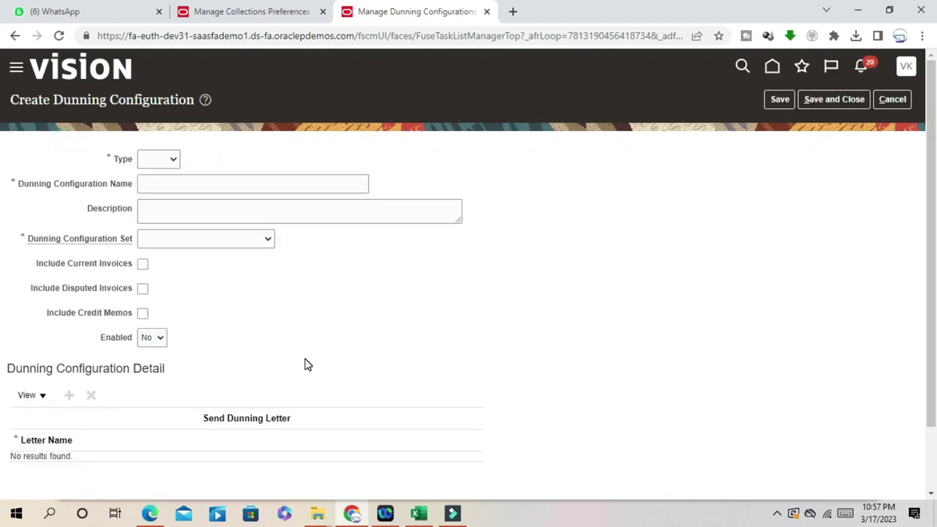
click(165, 162)
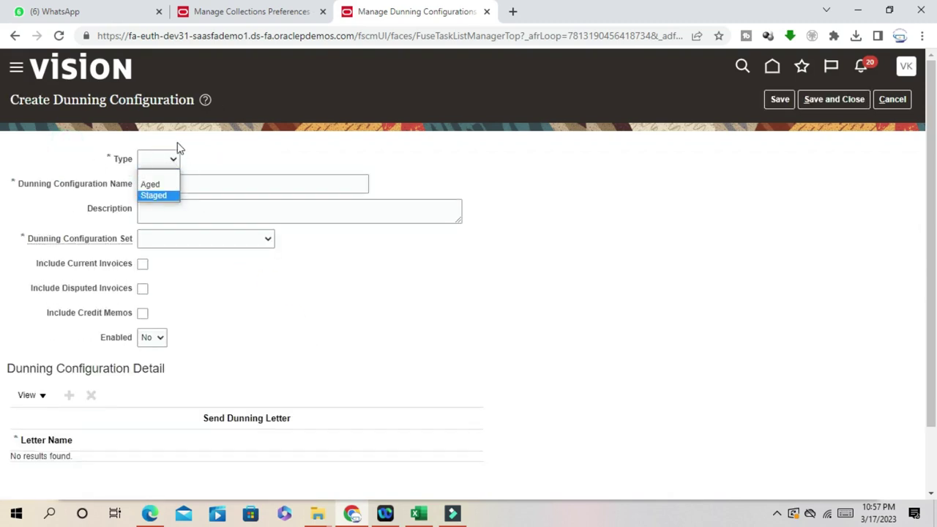
click(153, 183)
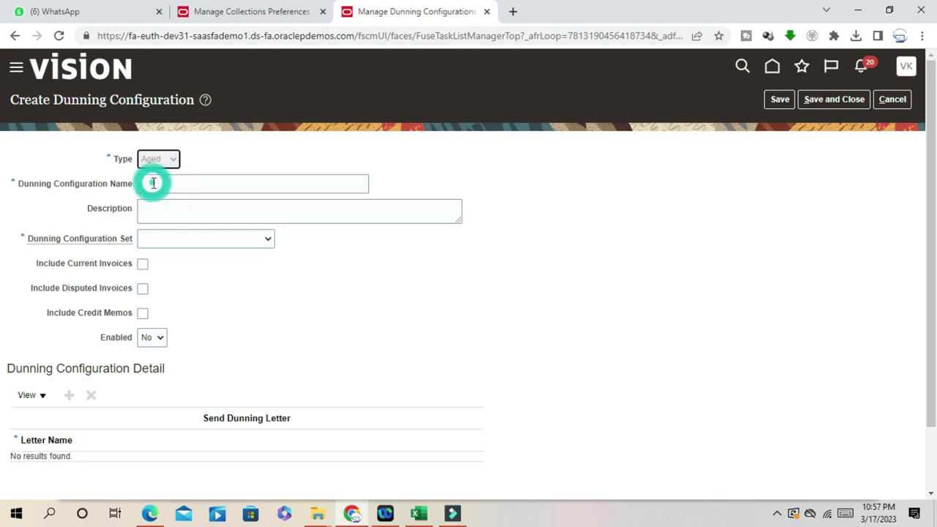
click(180, 185)
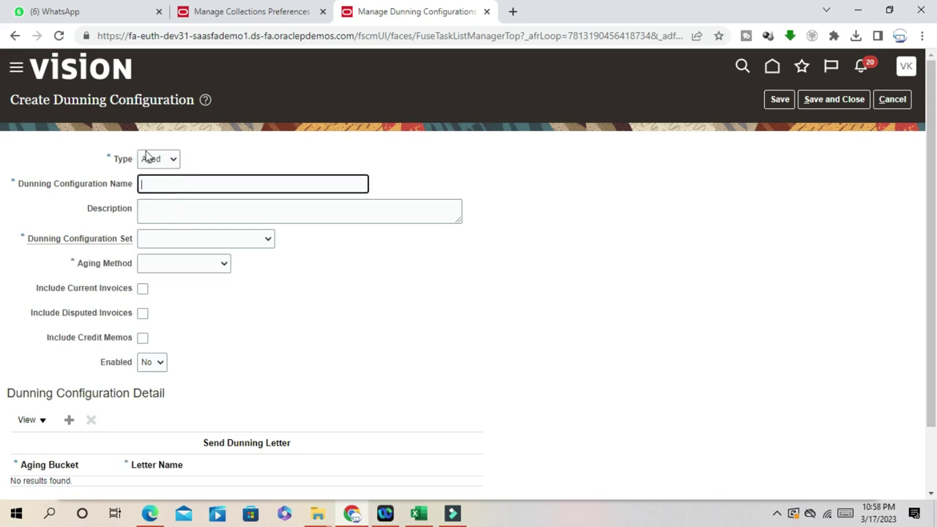
click(177, 183)
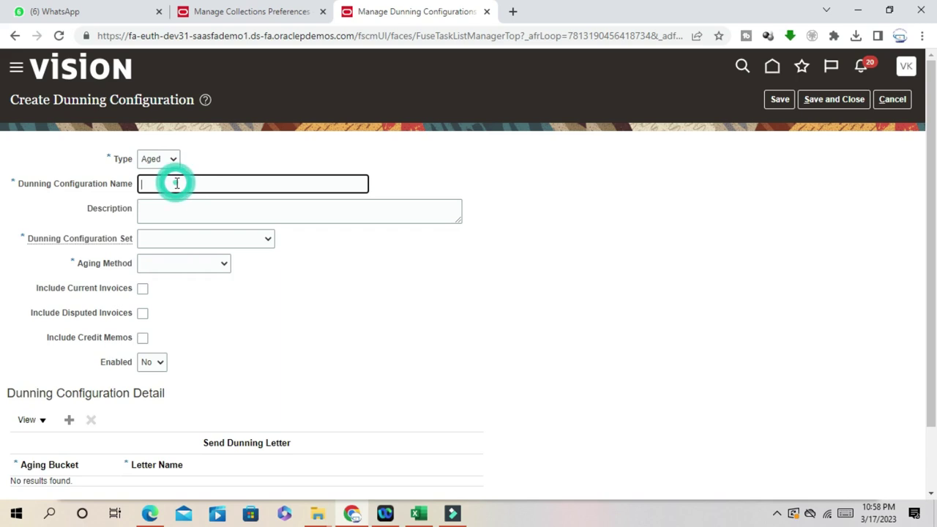
text(Test-Customer-Dunning)
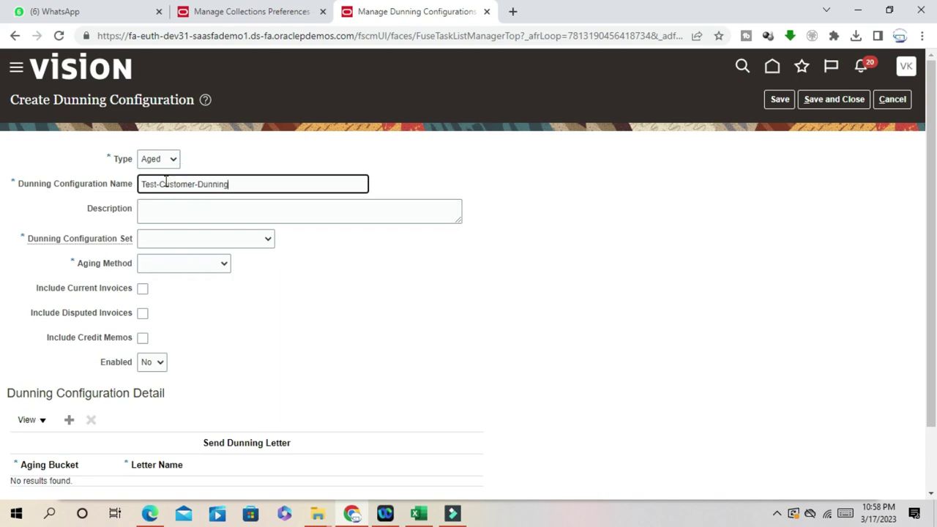
click(480, 290)
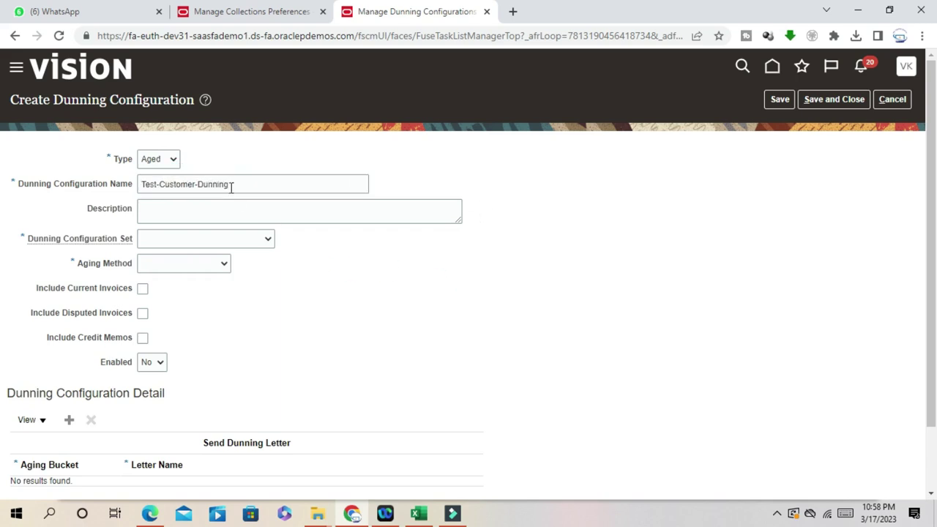
Step: Set the description to 'Test-Customer-Dunning-for -Delinquent-customer' by pasting the copied name and appending text
drag(244, 183, 49, 183)
key(ctrl+c)
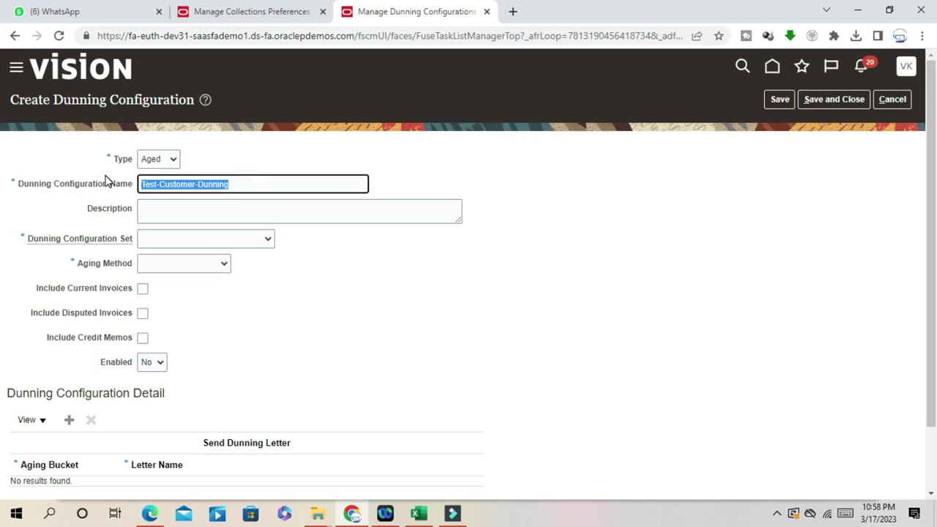
click(195, 207)
key(ctrl+v)
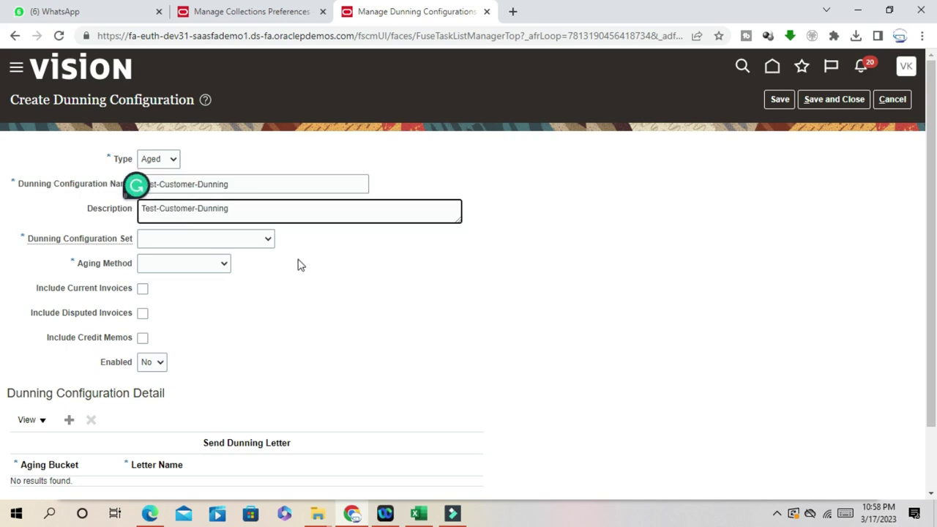
text(-for)
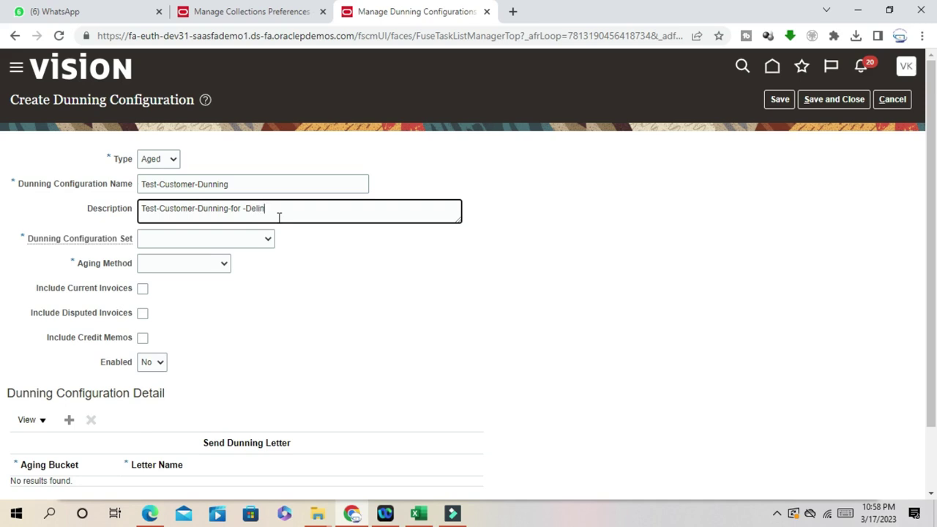
text(-Delinquent-customer)
click(491, 288)
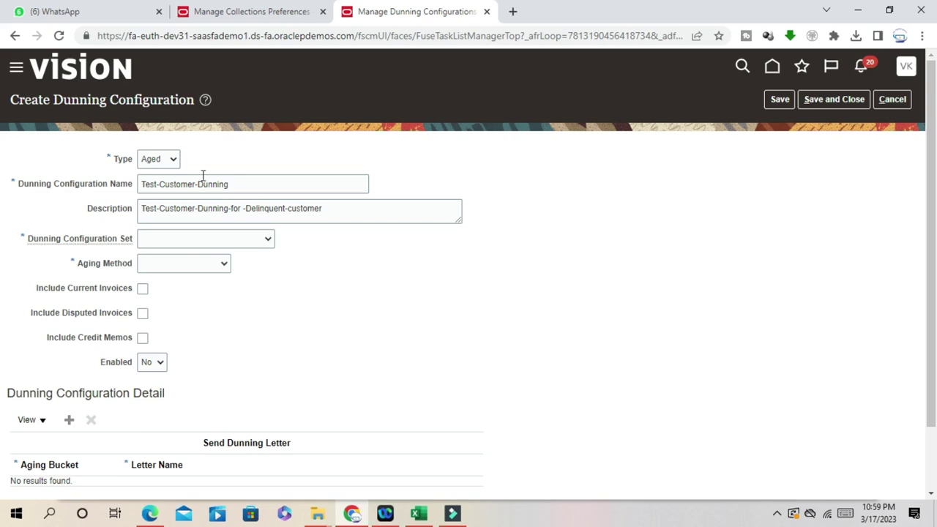
Step: Choose Common Set as the configuration set and 4 Bucket Aging as the aging method
click(201, 243)
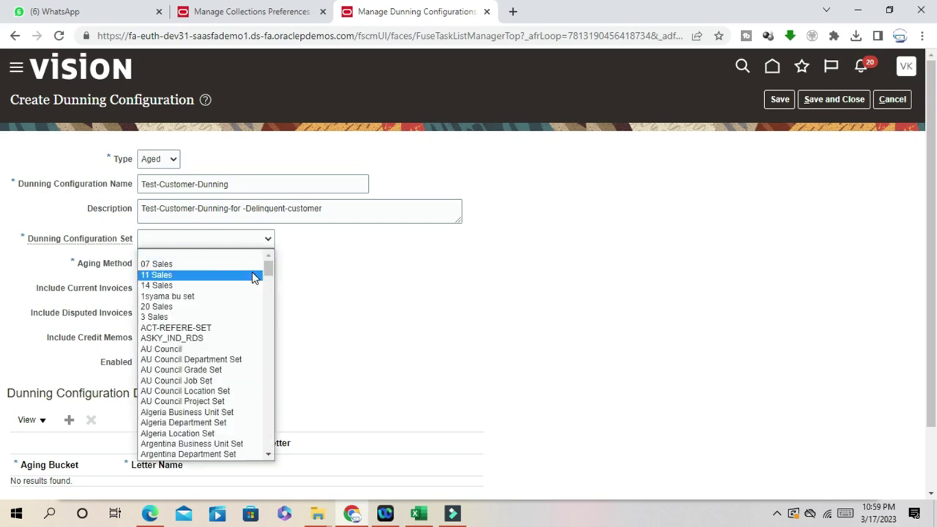
click(204, 239)
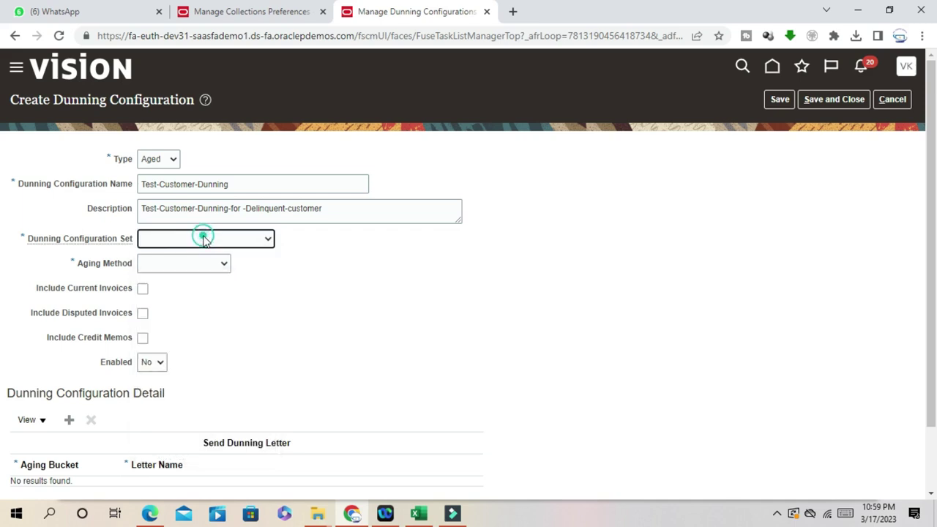
click(203, 238)
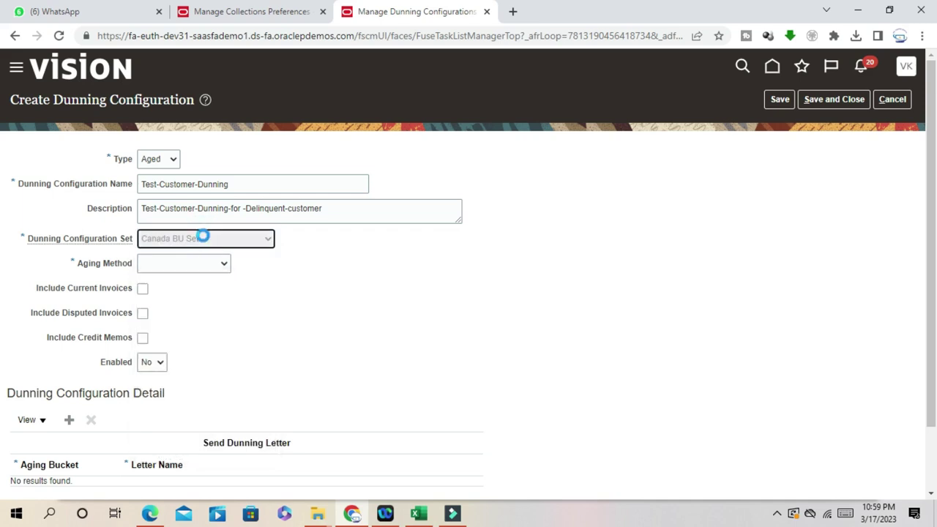
click(242, 240)
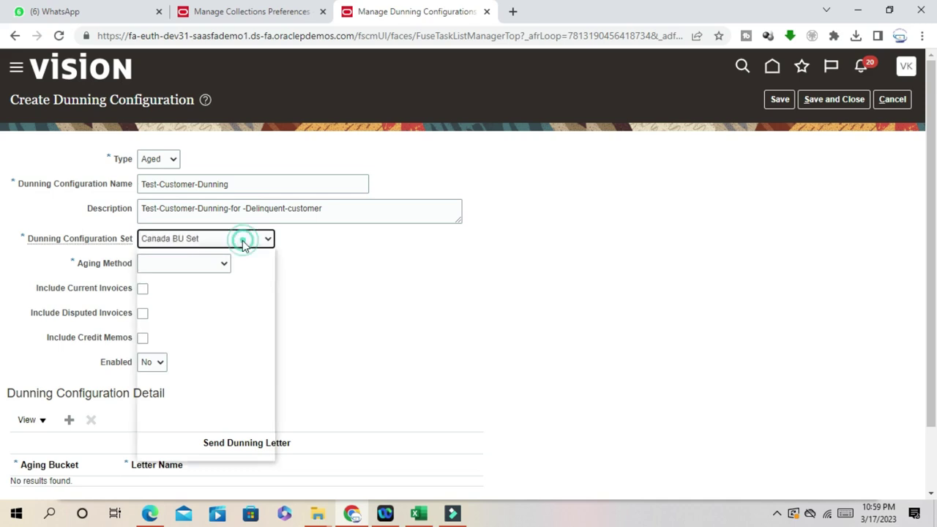
drag(268, 281, 268, 308)
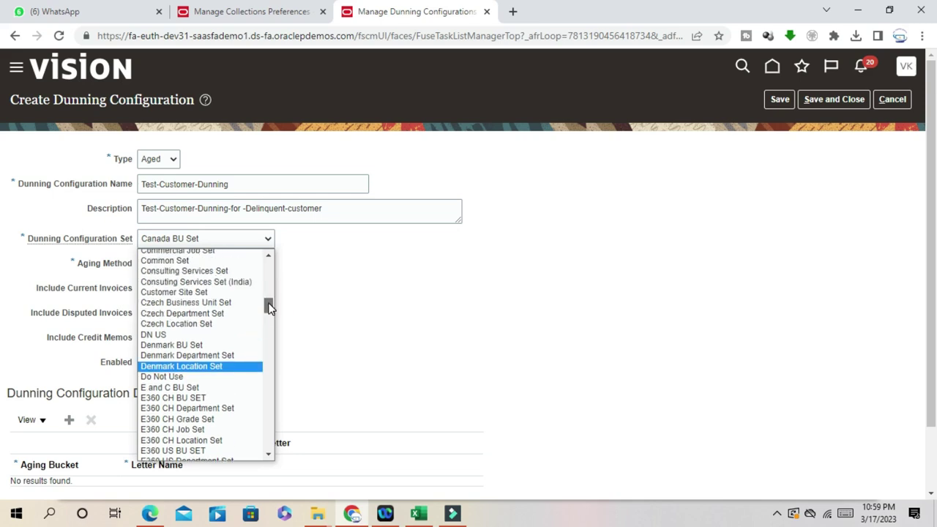
click(177, 262)
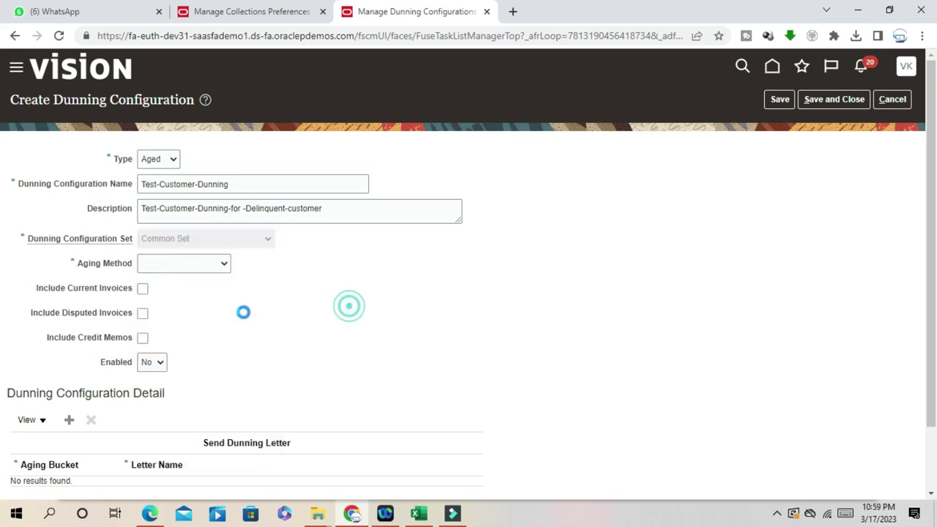
click(179, 266)
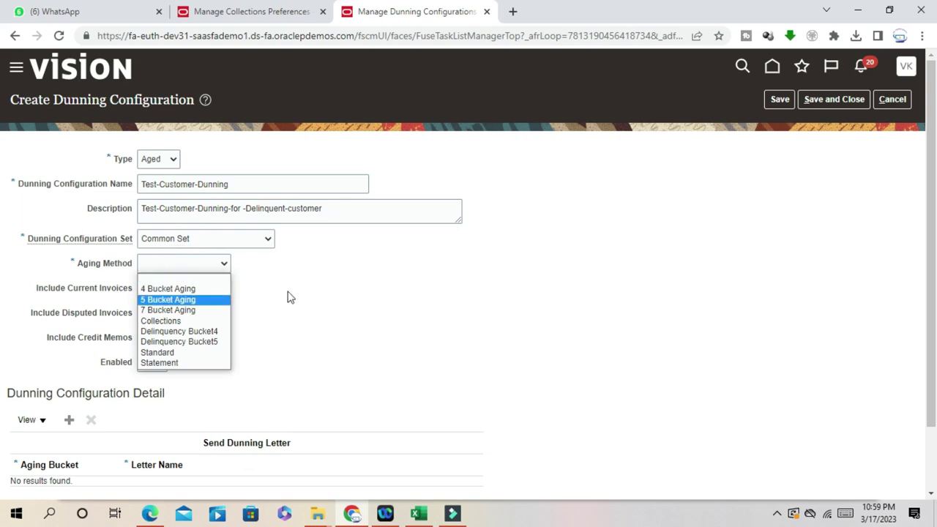
click(175, 289)
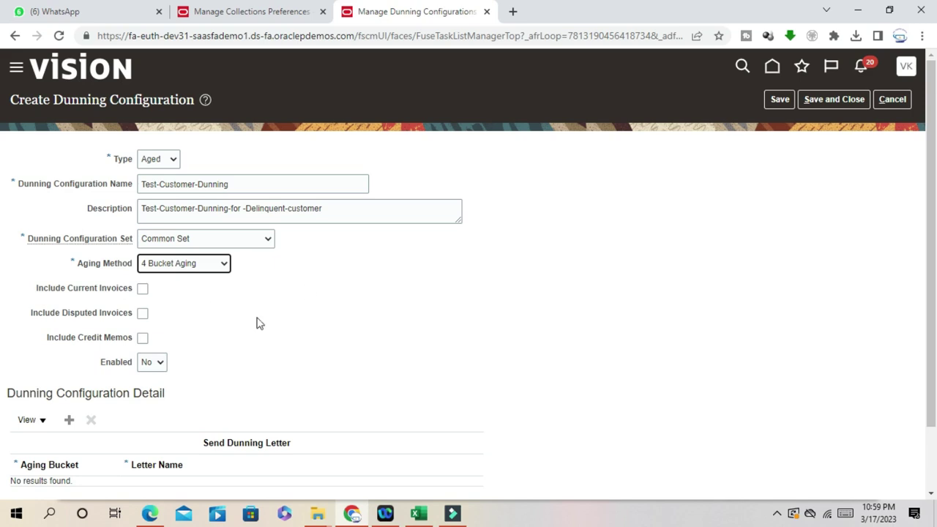
Step: Tick Include Current Invoices and scroll down to the Dunning Configuration Detail section
click(143, 295)
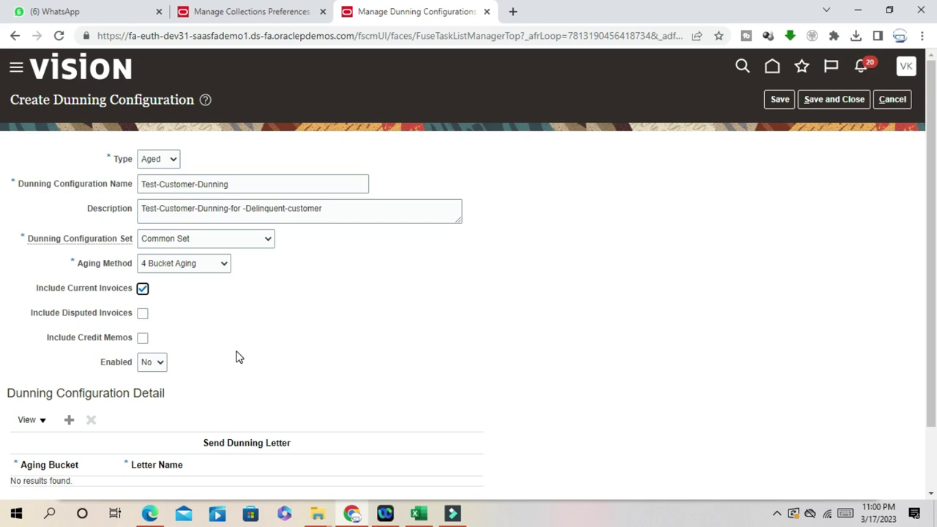
scroll(236, 356, down, 1)
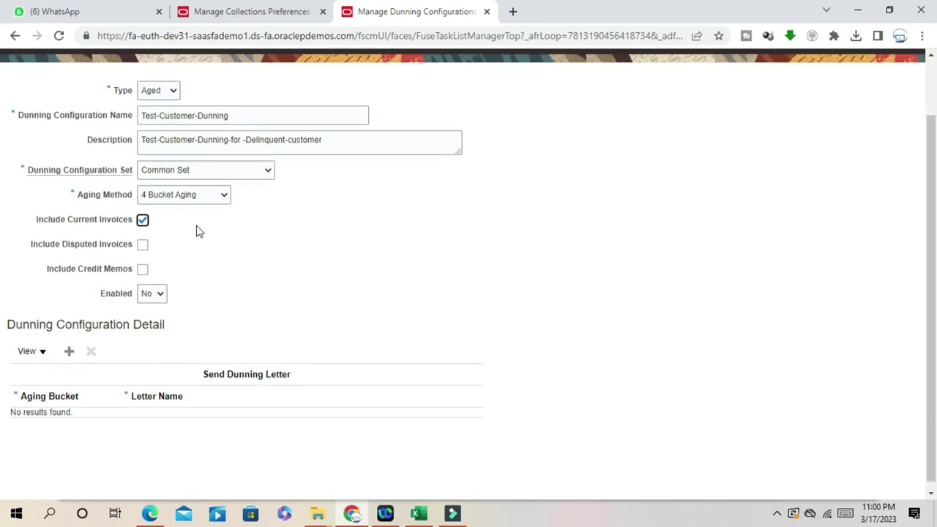
Step: Add a detail row mapping the Current aging bucket to SoftDunningTemplate, then add another row
click(69, 352)
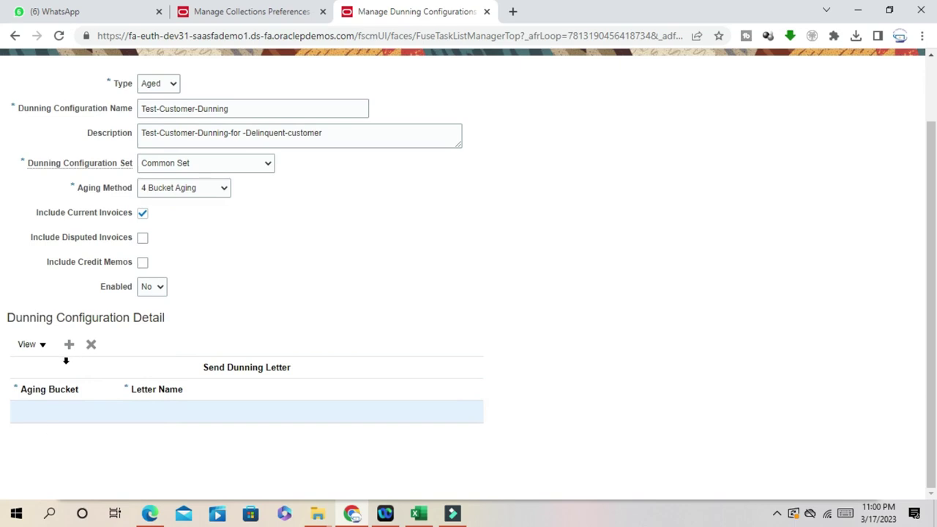
click(68, 344)
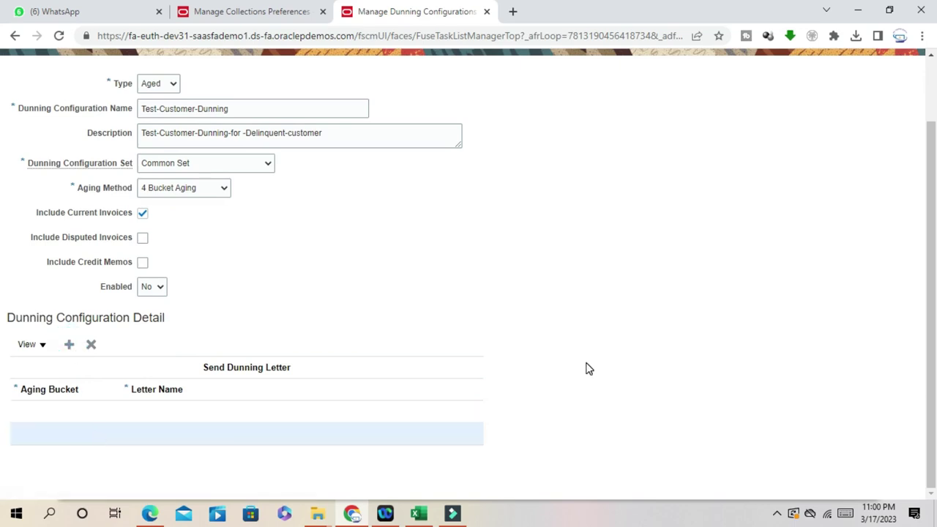
click(55, 409)
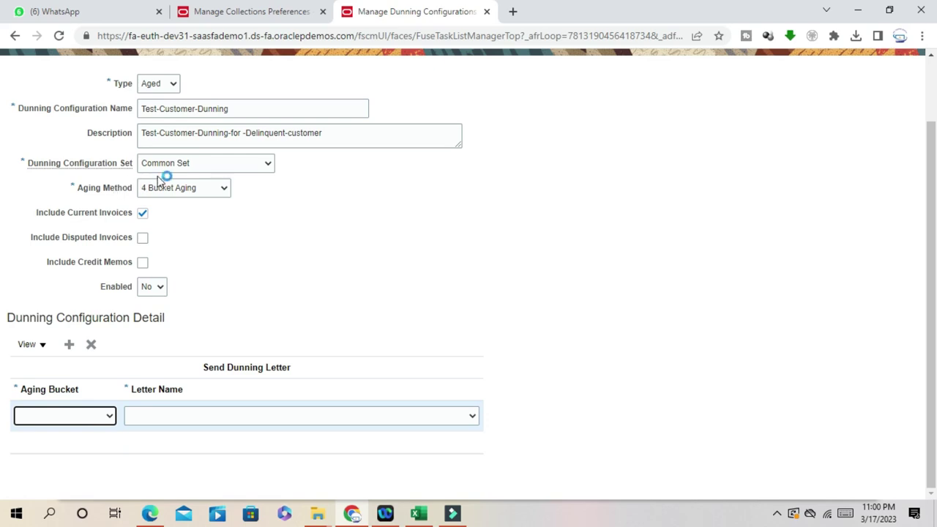
click(71, 418)
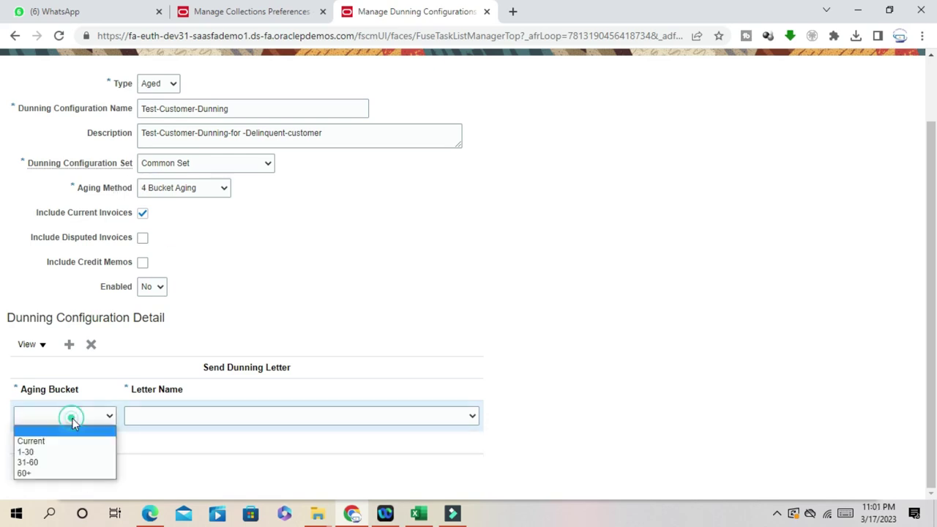
click(31, 439)
click(204, 420)
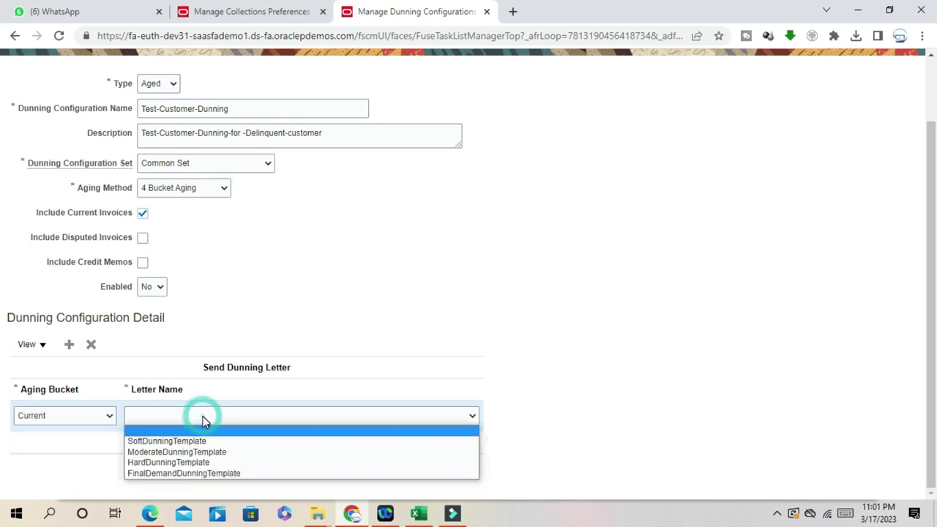
click(189, 444)
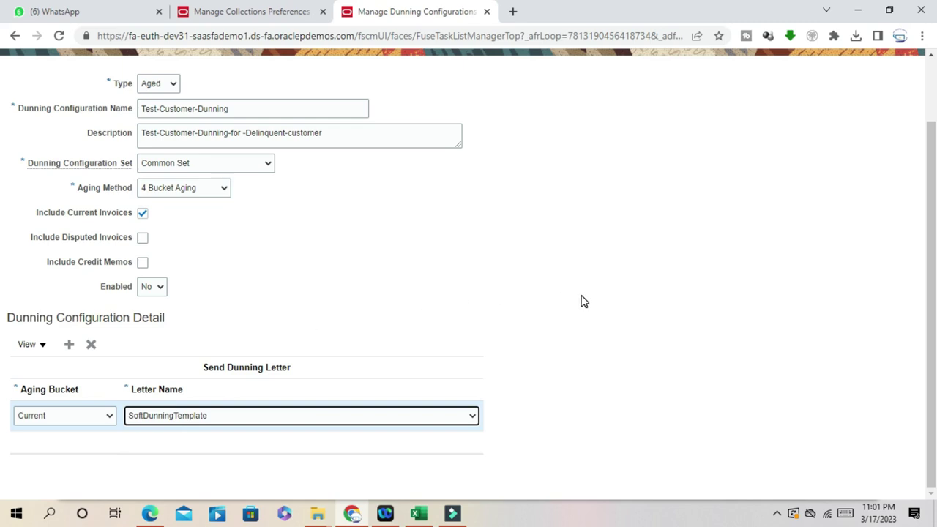
click(69, 344)
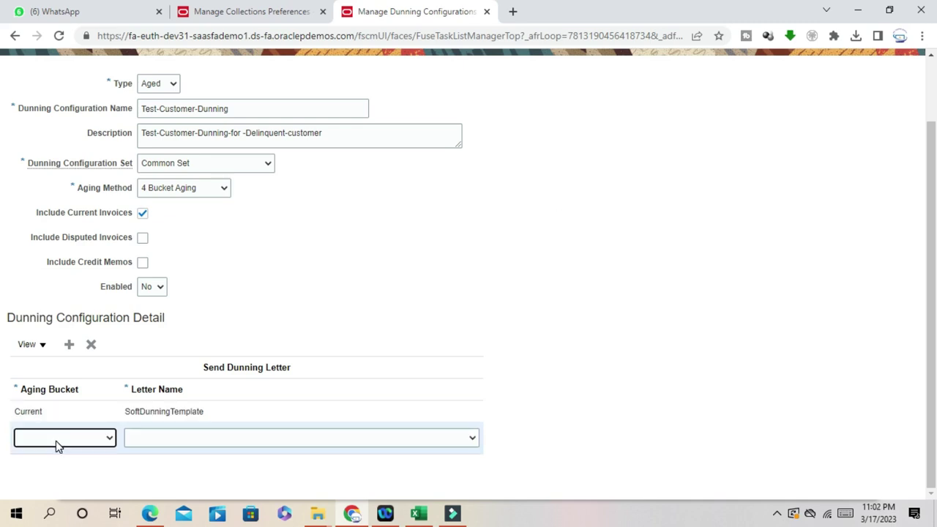
Step: Map the 1-30 aging bucket to ModerateDunningTemplate and add a third detail row
click(56, 441)
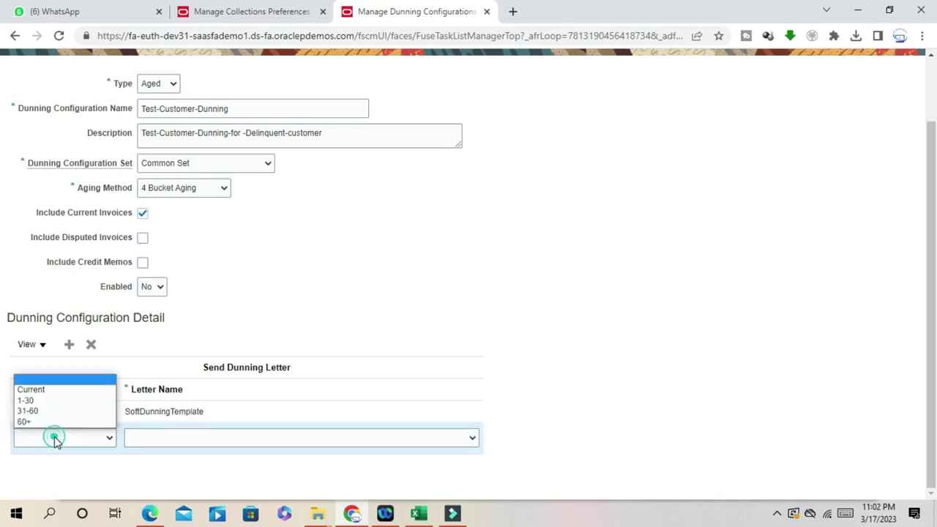
click(27, 400)
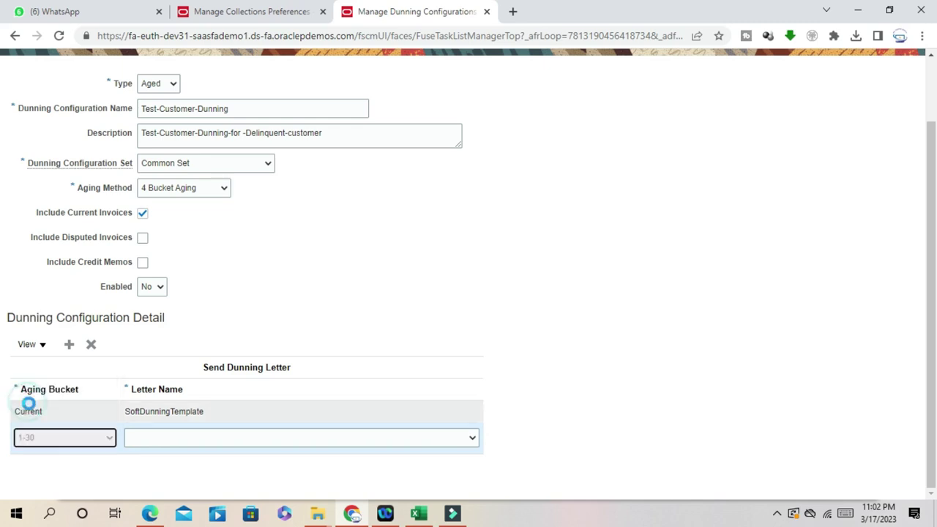
click(174, 437)
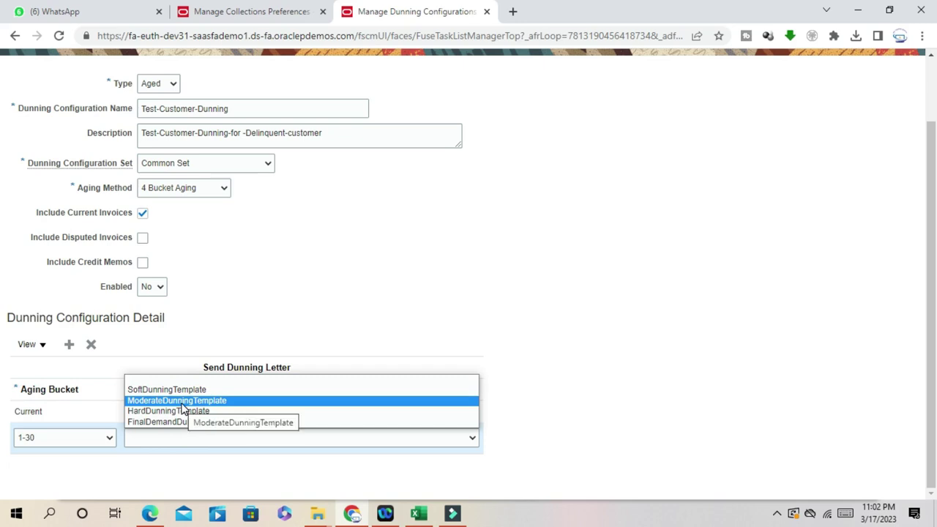
click(182, 402)
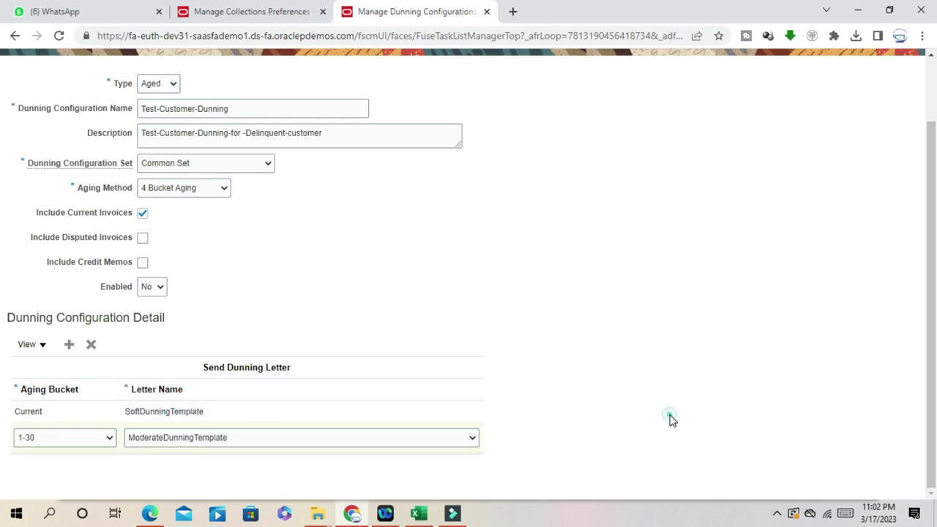
click(69, 345)
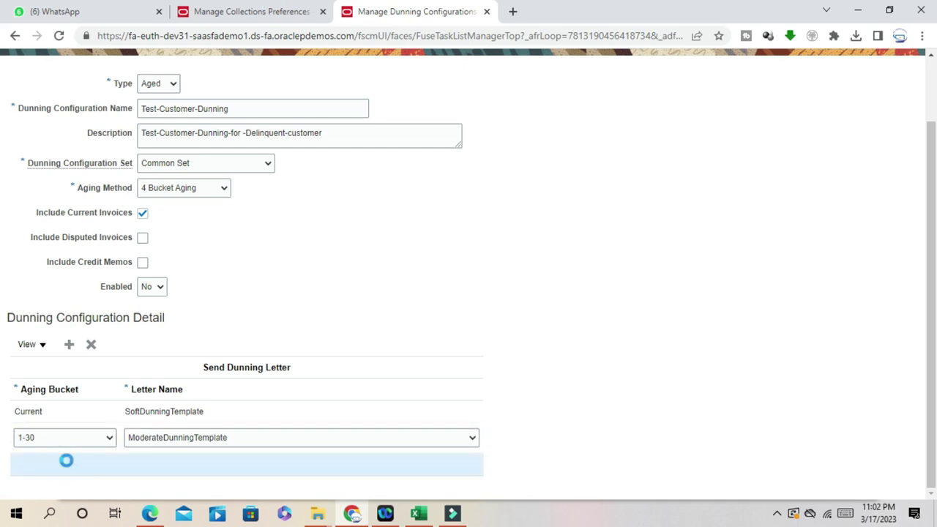
Step: Map the 31-60 aging bucket to HardDunningTemplate and add a fourth detail row
click(65, 458)
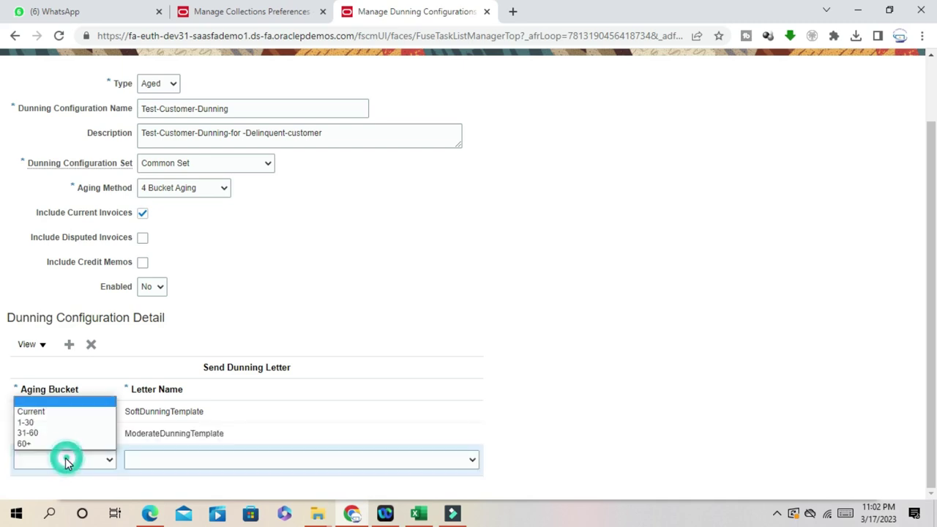
click(30, 435)
click(189, 461)
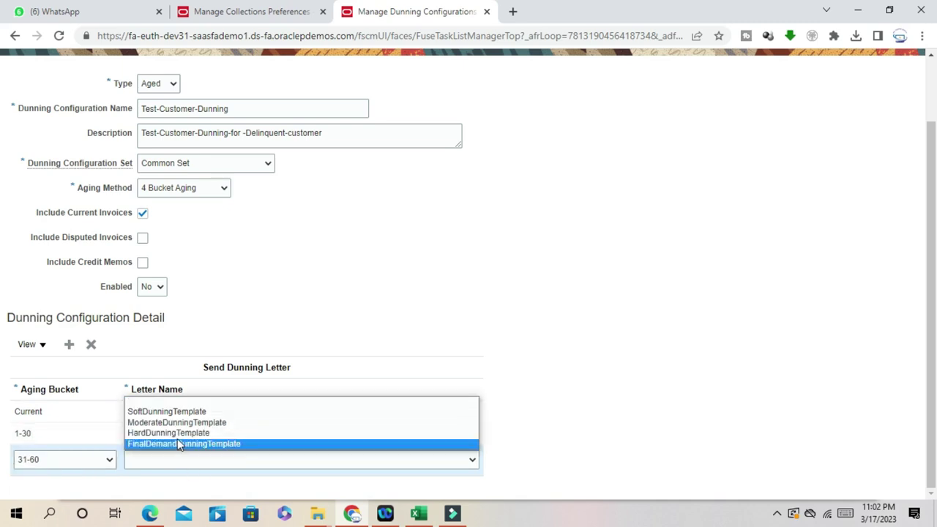
click(211, 433)
click(704, 407)
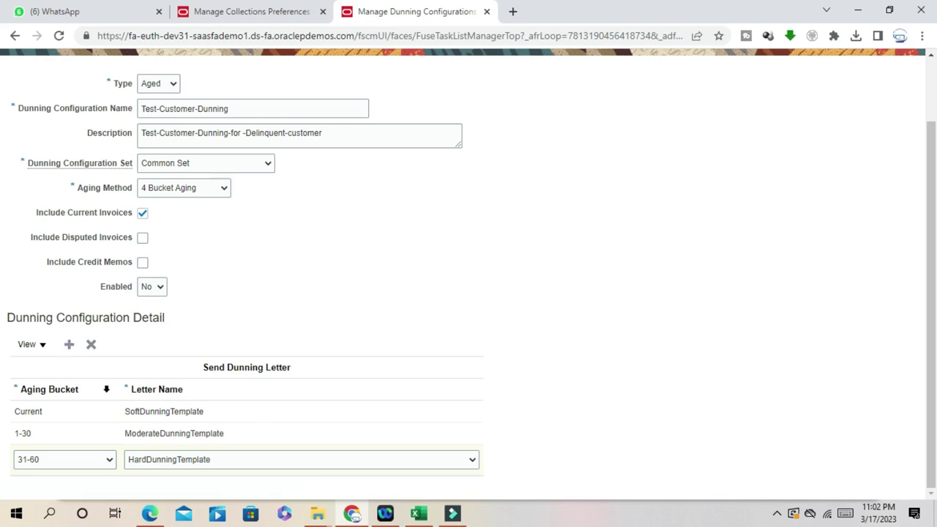
click(69, 344)
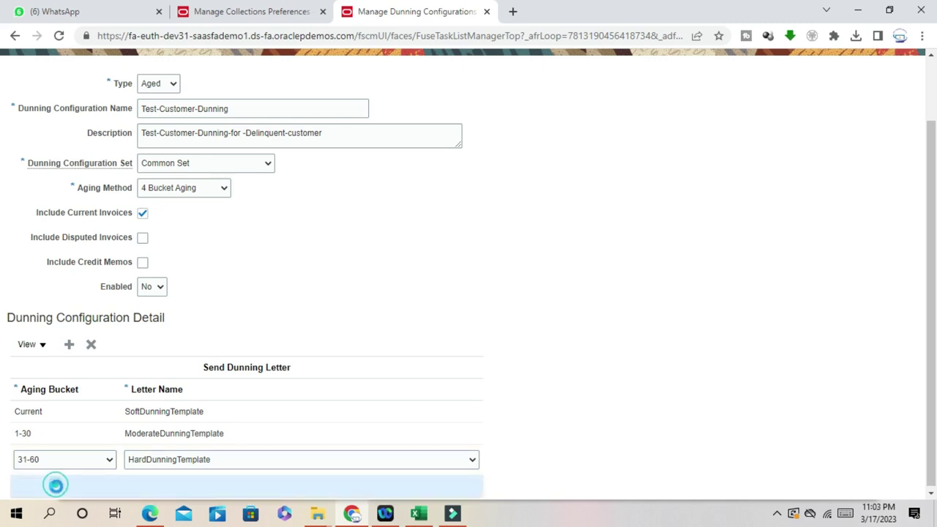
Step: Set the fourth row's aging bucket to 60+ and its letter to FinalDemandDunningTemplate
click(61, 482)
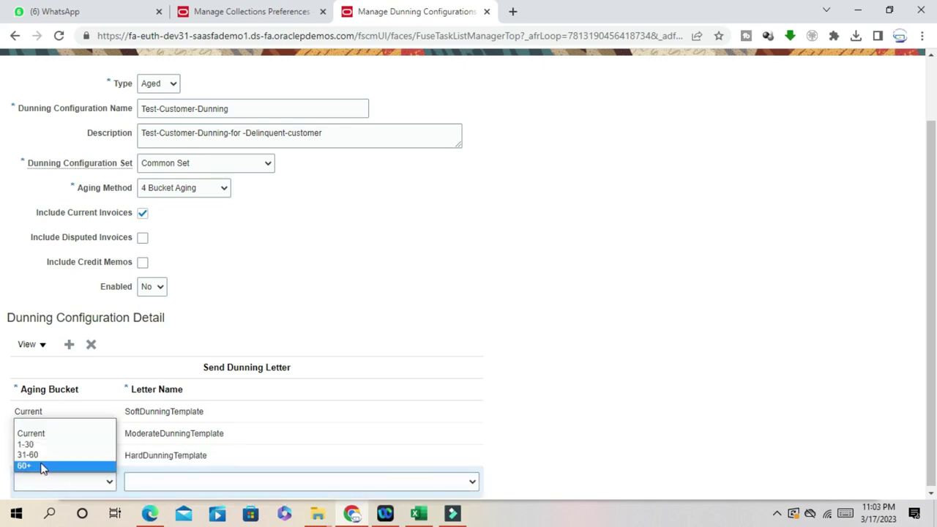
click(40, 467)
click(179, 481)
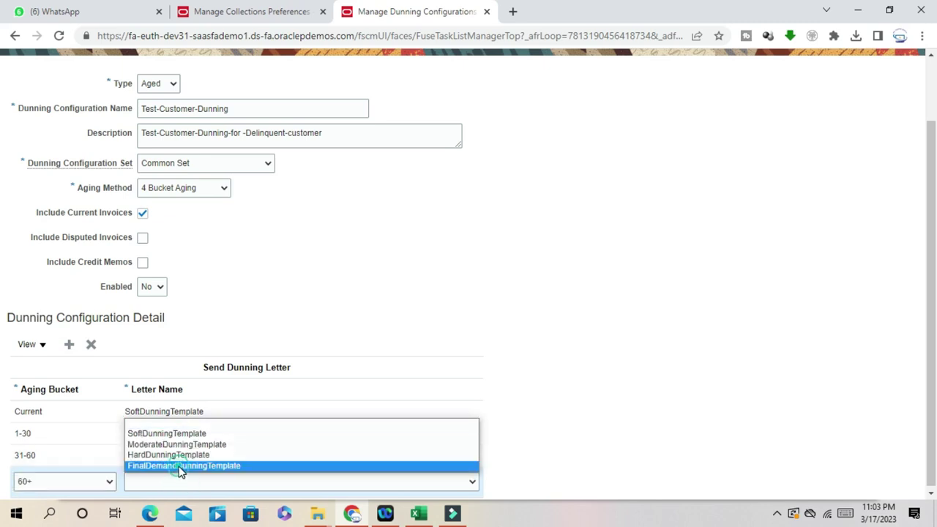
click(181, 466)
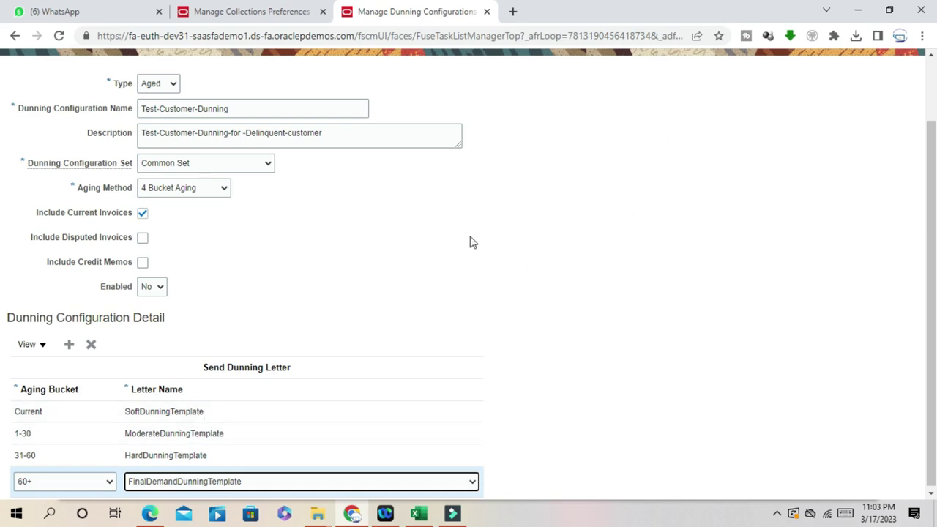
Step: Save the Test-Customer-Dunning configuration with its four bucket-to-letter mappings, then save and close
scroll(545, 231, up, 1)
scroll(545, 231, down, 1)
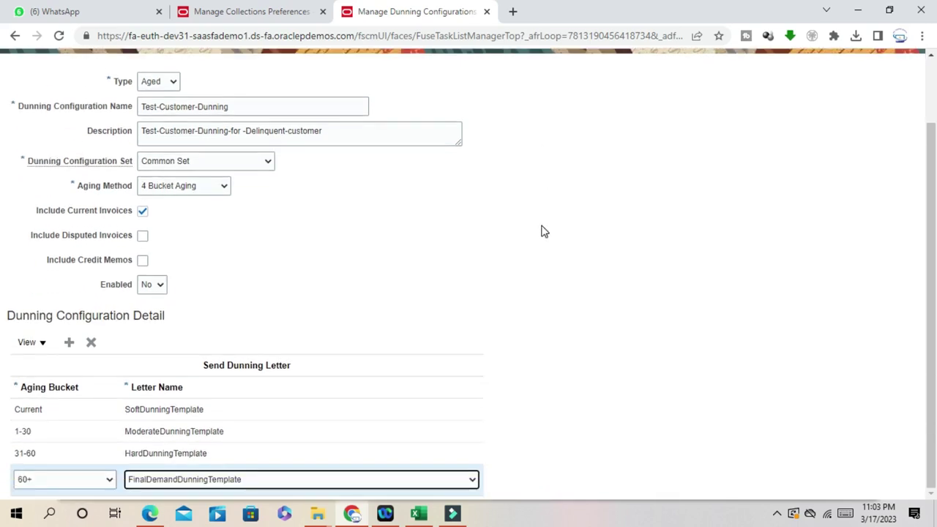
scroll(542, 230, up, 1)
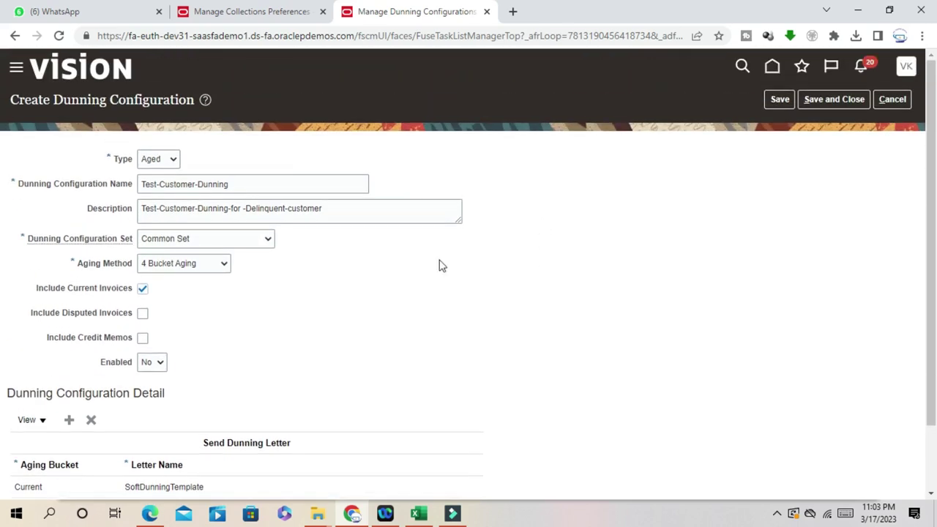
click(778, 99)
click(833, 100)
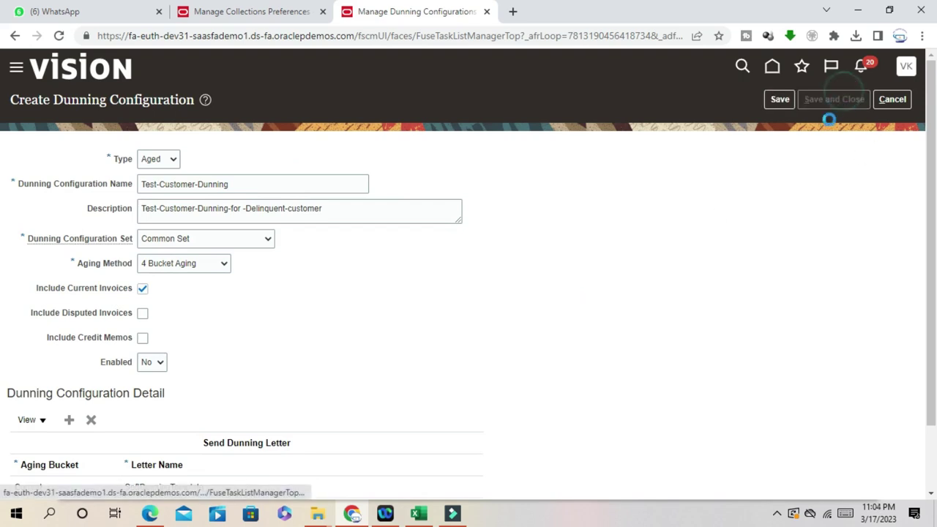